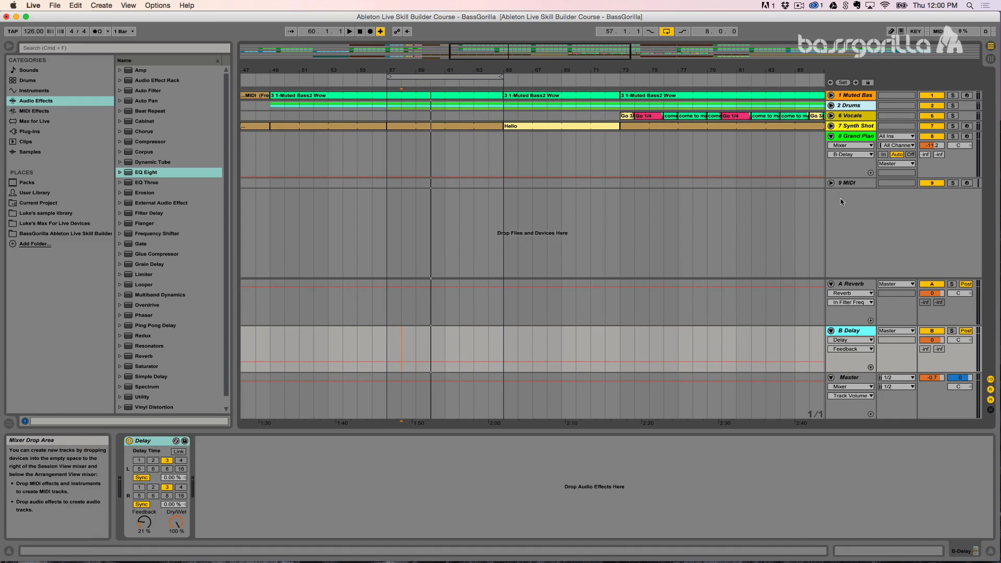
Fold the A Reverb, B Delay and Master tracks and place the insert mark at bar 83 on the Grand Piano track
{"action": "left_click", "coordinate": [848, 137]}
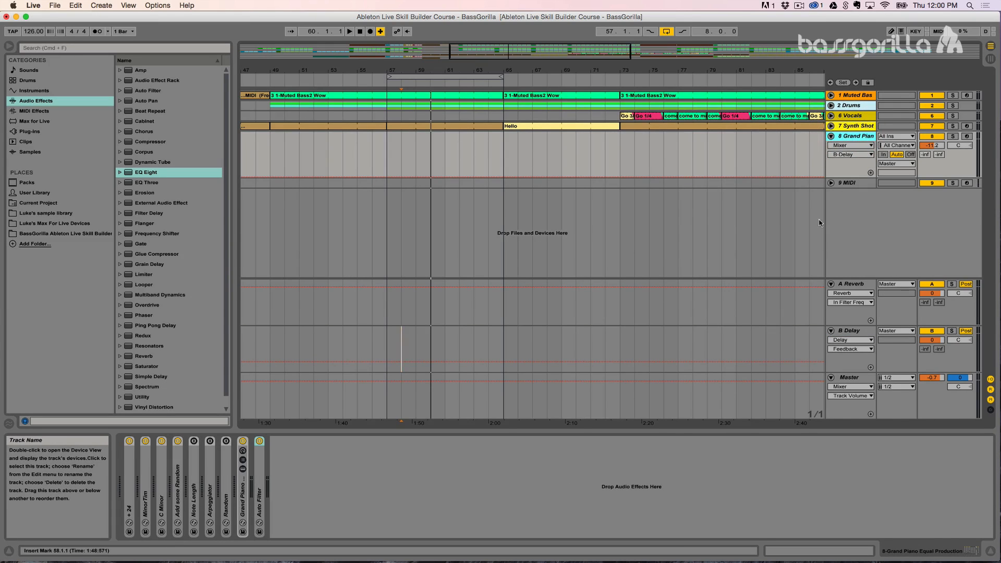
{"action": "left_click", "coordinate": [831, 285]}
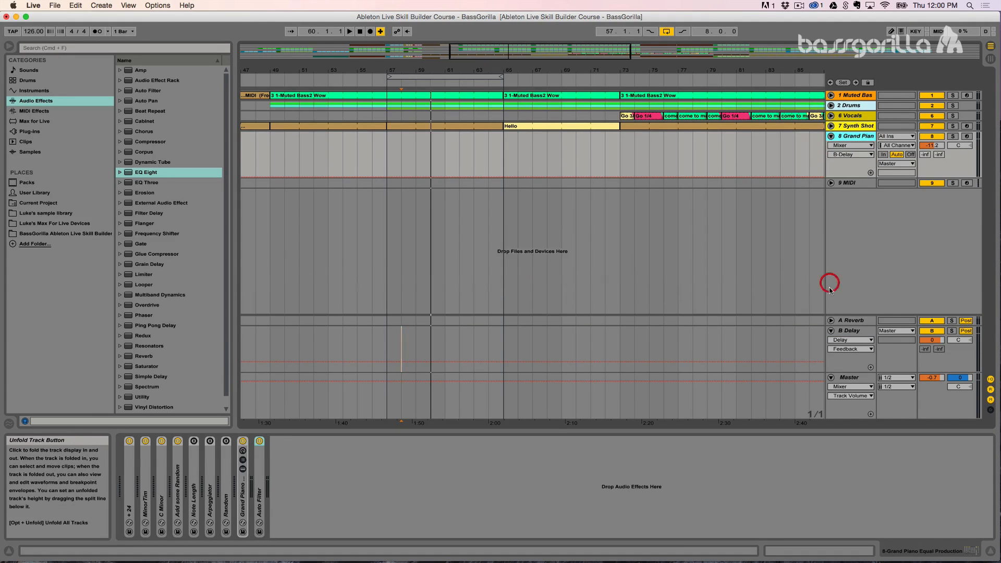
{"action": "left_click", "coordinate": [830, 331]}
{"action": "left_click", "coordinate": [831, 377]}
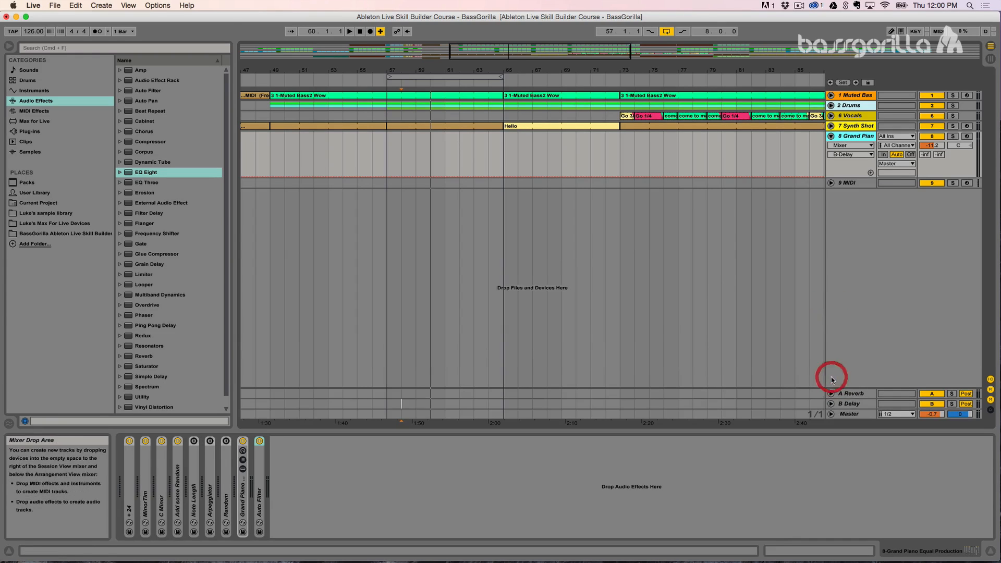
{"action": "left_click", "coordinate": [758, 156]}
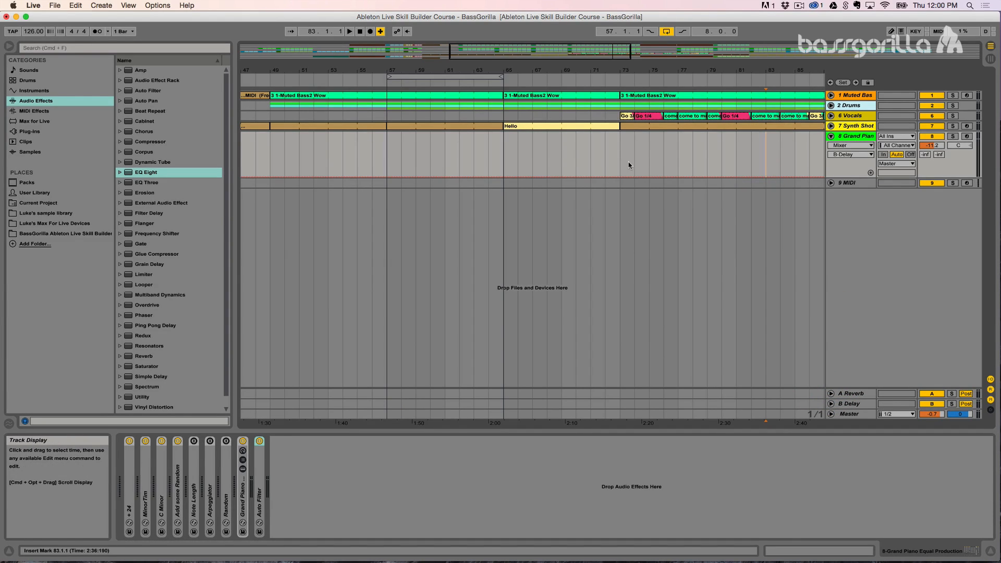
Solo the Muted Bass track and play its Muted Bass2 Wow clip from bar 49
{"action": "left_click", "coordinate": [854, 96]}
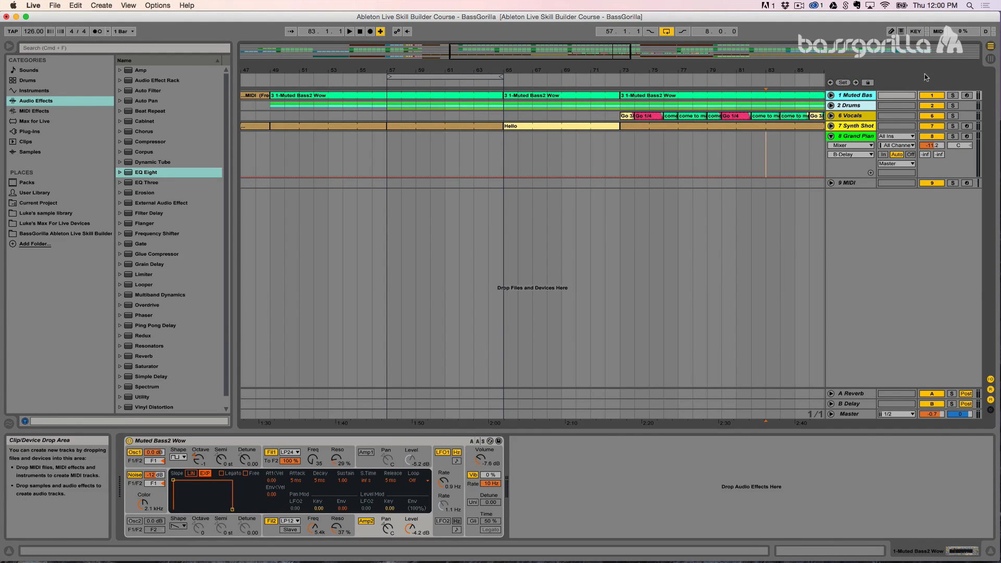
{"action": "left_click", "coordinate": [952, 95]}
{"action": "left_click", "coordinate": [406, 98]}
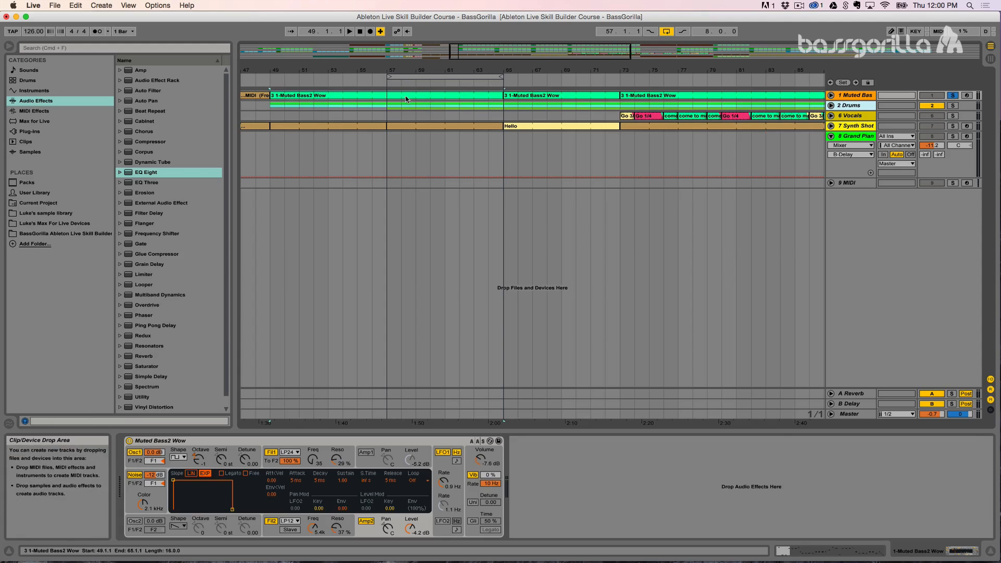
{"action": "key", "text": "space"}
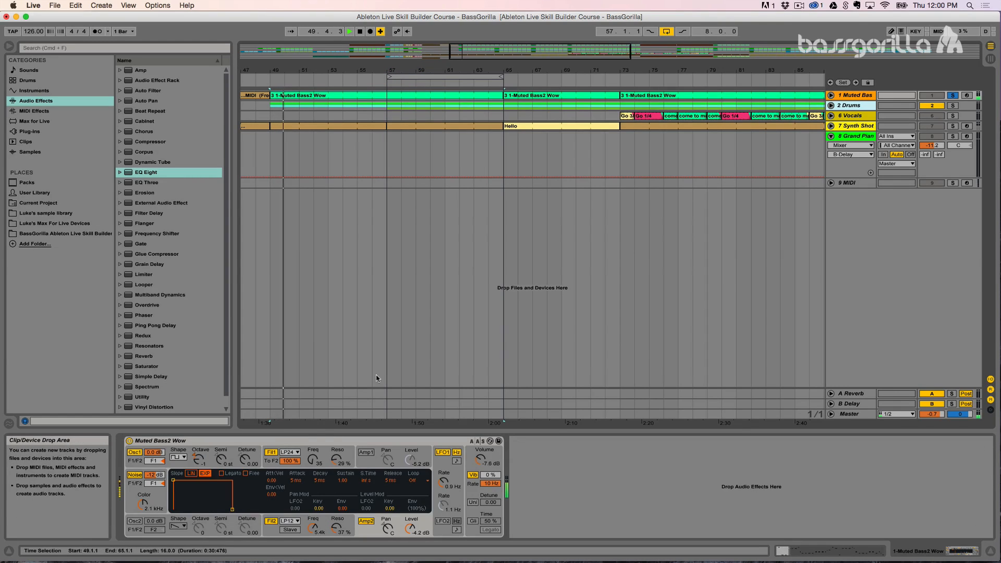
{"action": "left_click", "coordinate": [309, 441]}
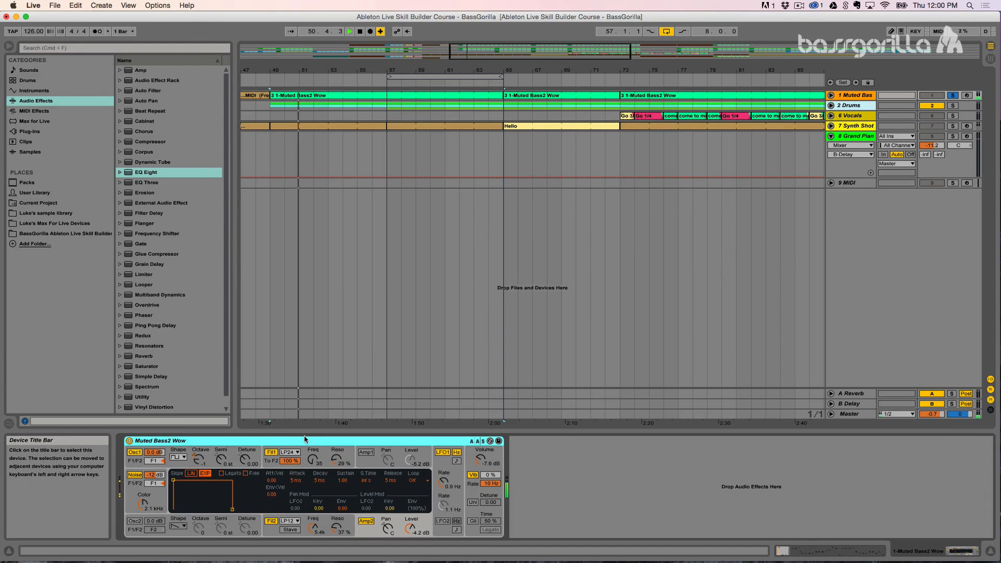
{"action": "key", "text": "space"}
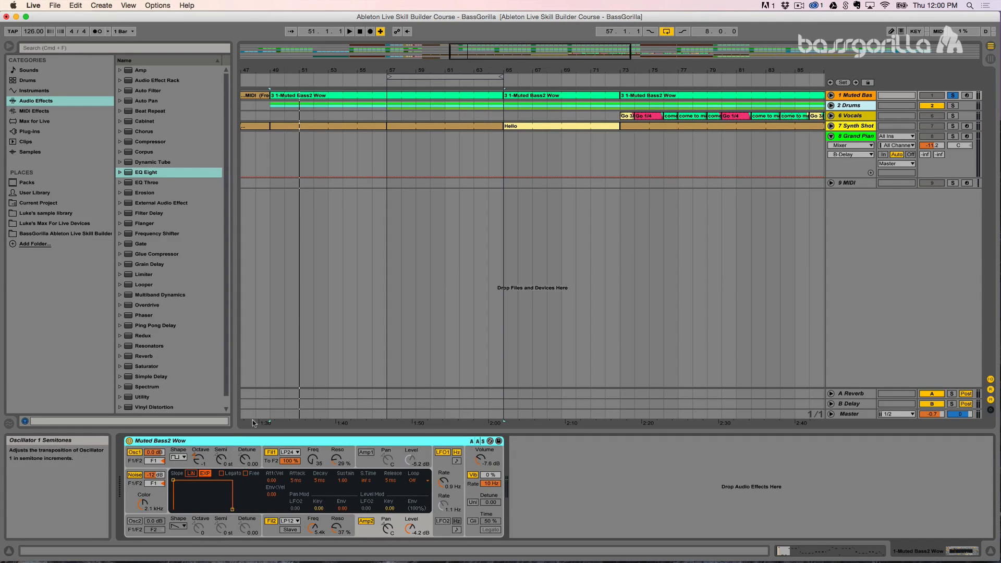
Locate the Analog instrument in the browser and inspect the Muted Bass2 Wow device while briefly auditioning the bass
{"action": "left_click", "coordinate": [33, 90]}
{"action": "left_click", "coordinate": [139, 70]}
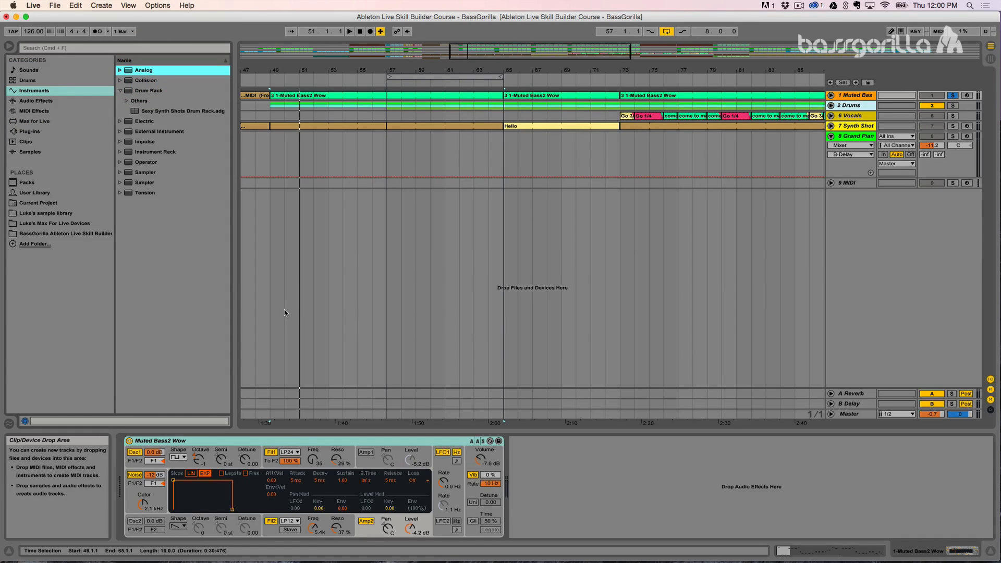
{"action": "left_click", "coordinate": [282, 441]}
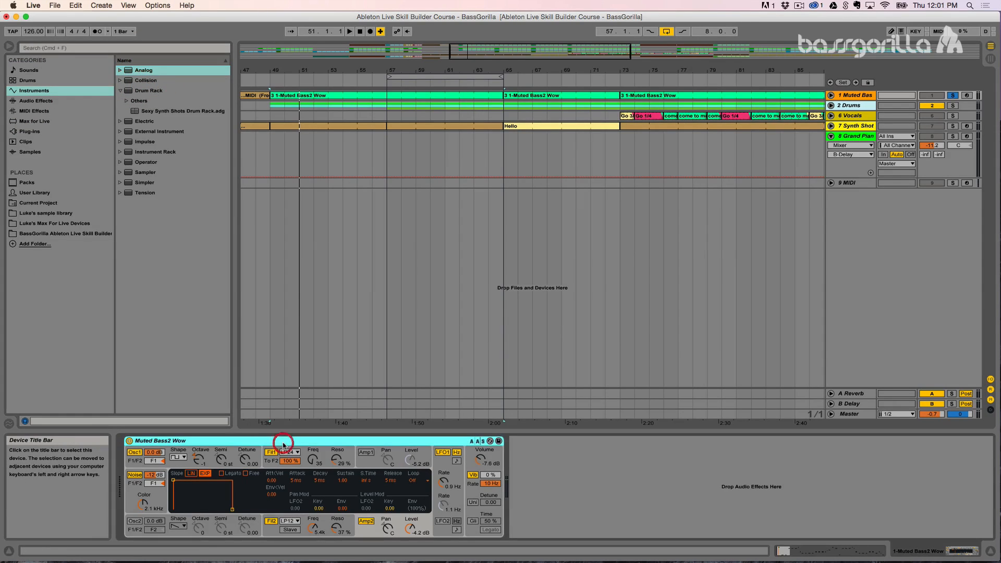
{"action": "left_click", "coordinate": [542, 479]}
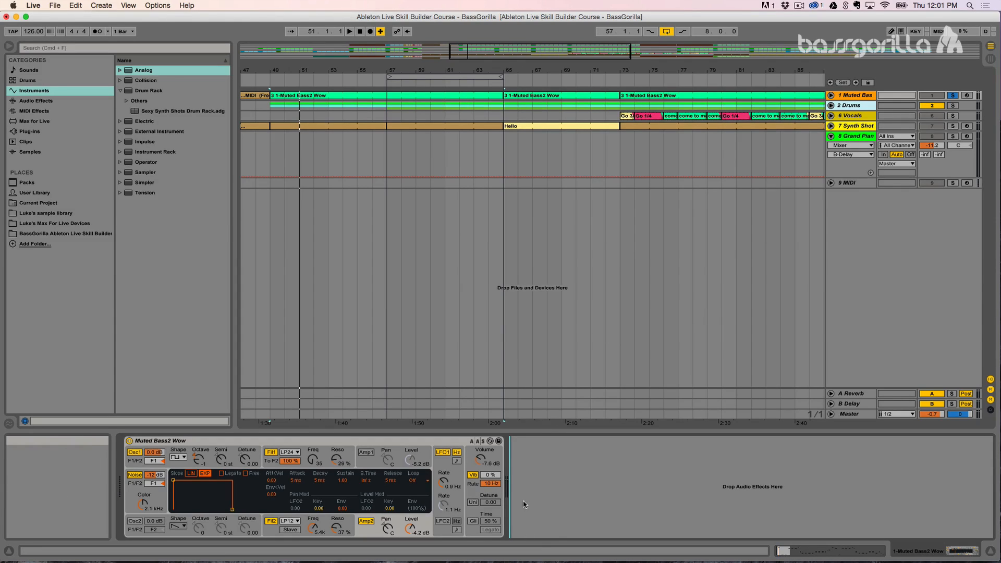
{"action": "left_click", "coordinate": [534, 493]}
{"action": "left_click", "coordinate": [435, 441]}
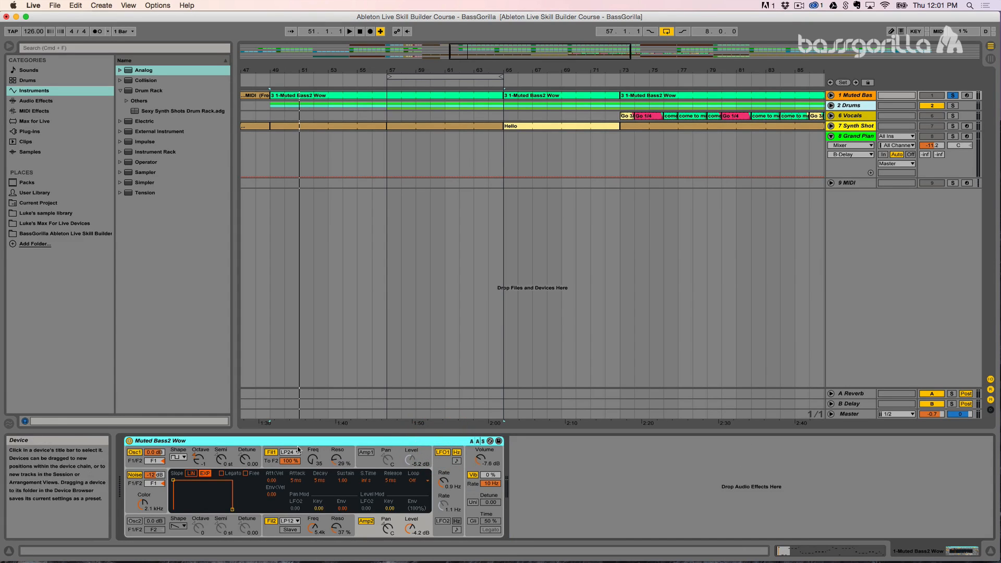
{"action": "left_click", "coordinate": [531, 469]}
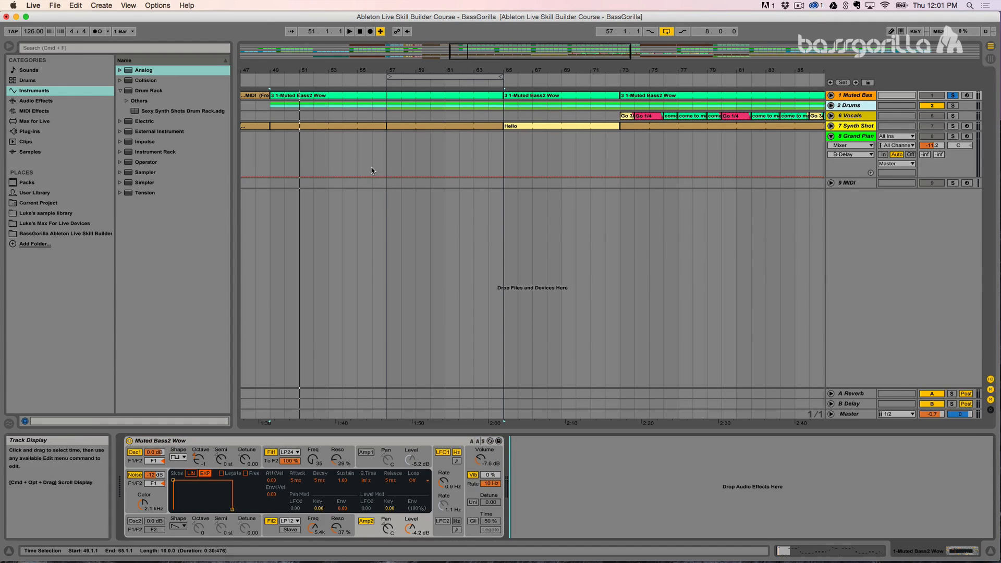
{"action": "key", "text": "space"}
{"action": "key", "text": "space"}
Add an EQ Three audio effect after the Muted Bass2 Wow instrument on the bass track
{"action": "left_click", "coordinate": [535, 469]}
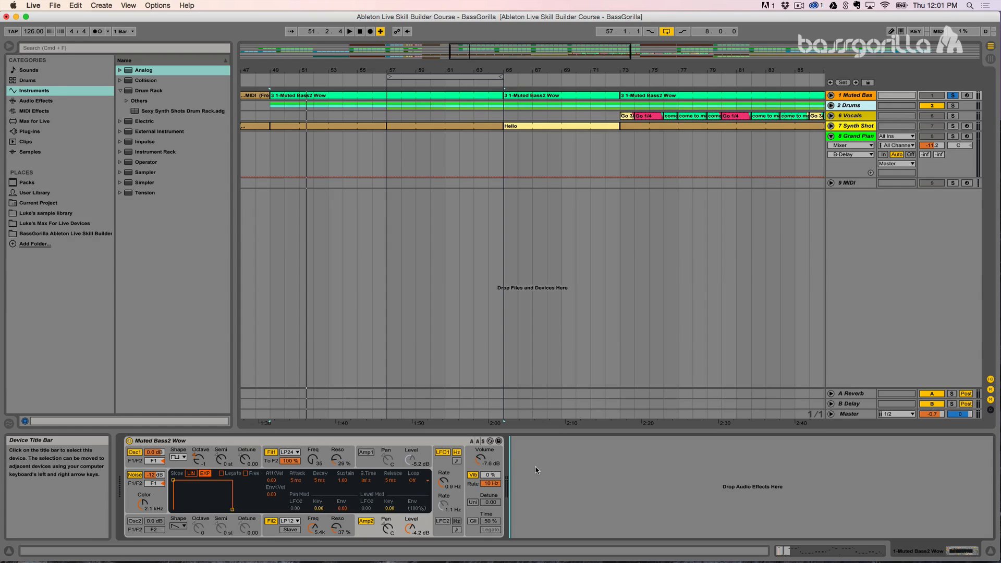
{"action": "left_click", "coordinate": [42, 101]}
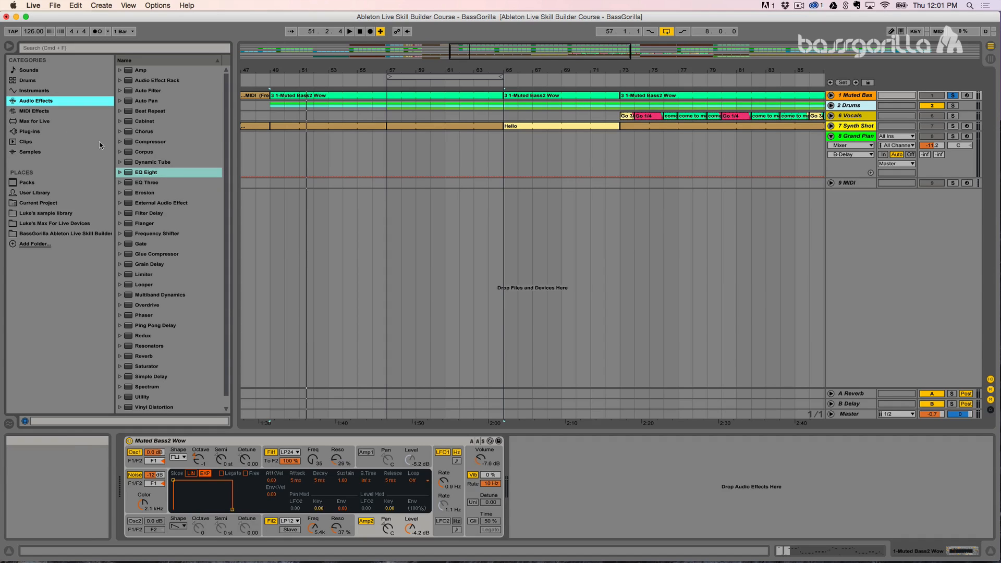
{"action": "left_click", "coordinate": [161, 173]}
{"action": "left_click", "coordinate": [162, 185]}
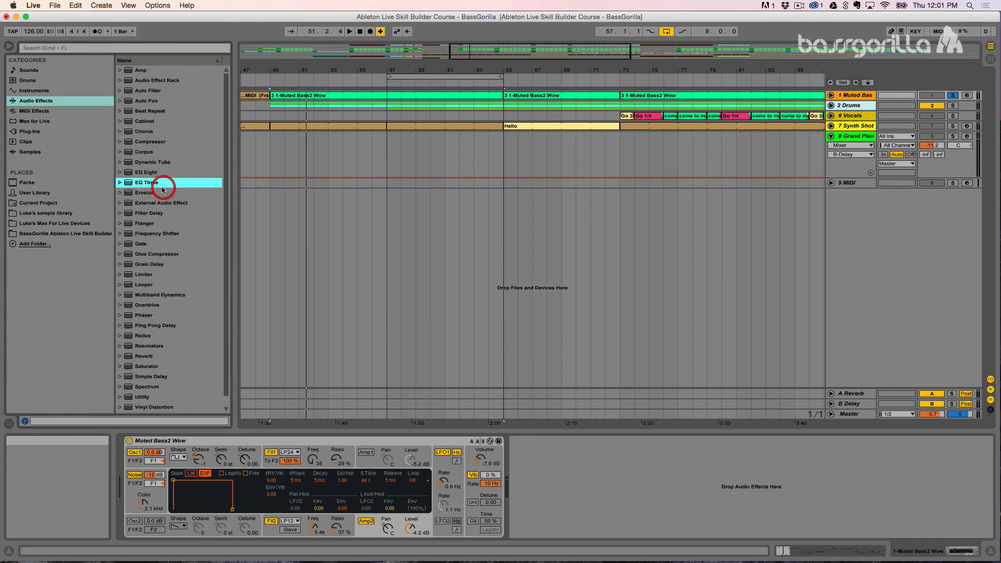
{"action": "double_click", "coordinate": [149, 182]}
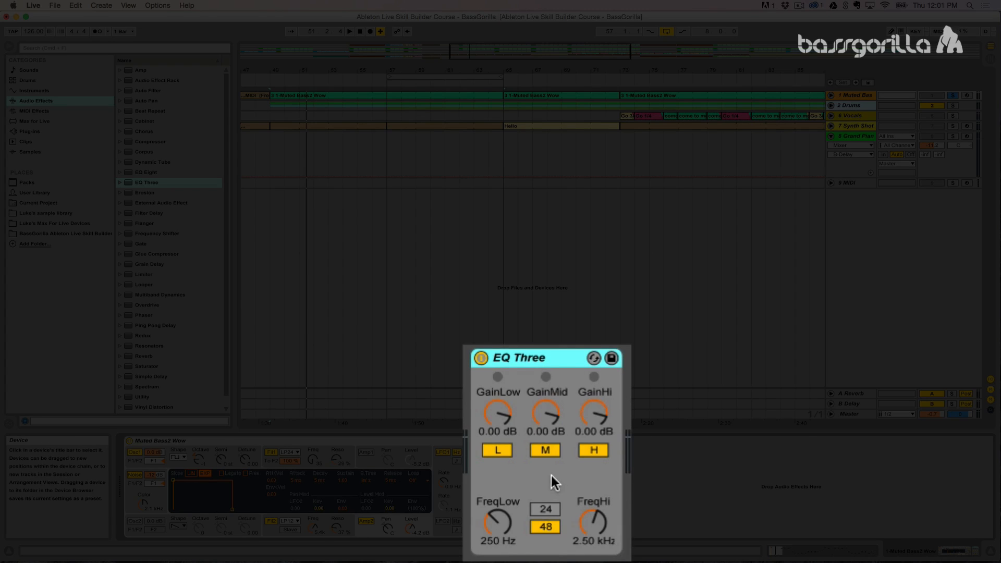
Switch EQ Three's low, mid and high bands off and back on, one at a time
{"action": "left_click", "coordinate": [495, 450]}
{"action": "left_click", "coordinate": [492, 450]}
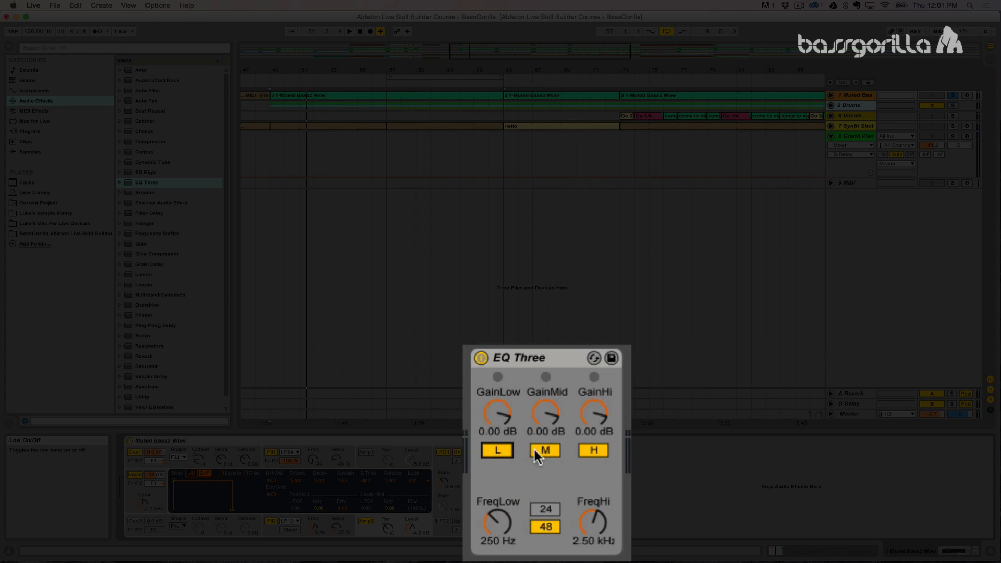
{"action": "left_click", "coordinate": [549, 450]}
{"action": "left_click", "coordinate": [548, 449]}
{"action": "left_click", "coordinate": [589, 448]}
{"action": "left_click", "coordinate": [589, 448]}
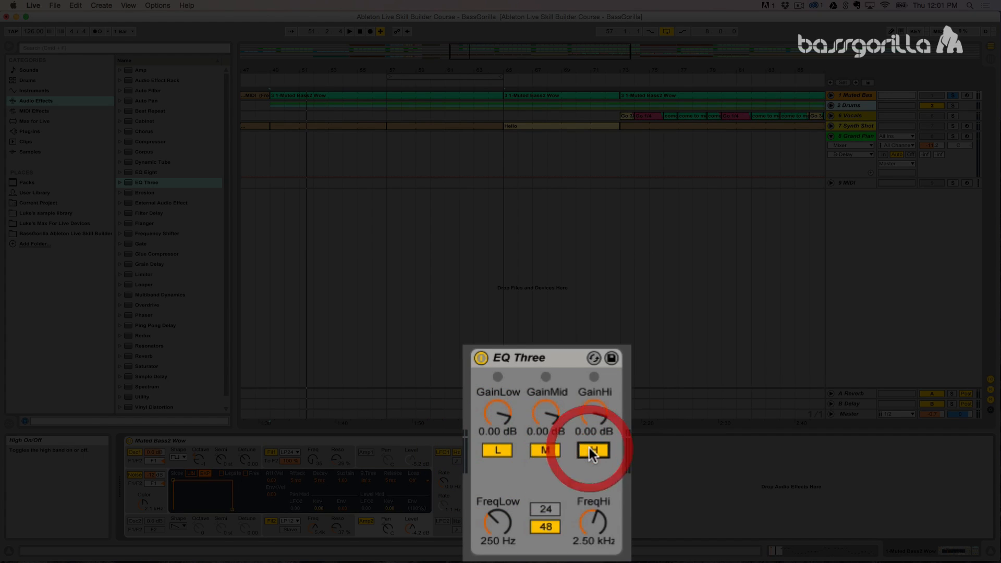
Play the bass and isolate EQ Three's mid band followed by its high band, ending with only the high band on
{"action": "key", "text": "space"}
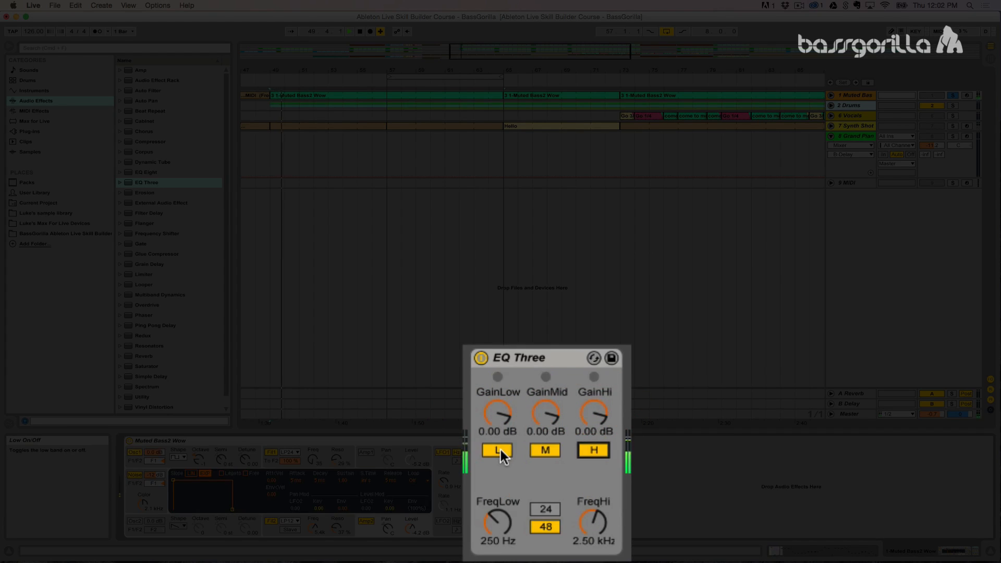
{"action": "left_click", "coordinate": [499, 450]}
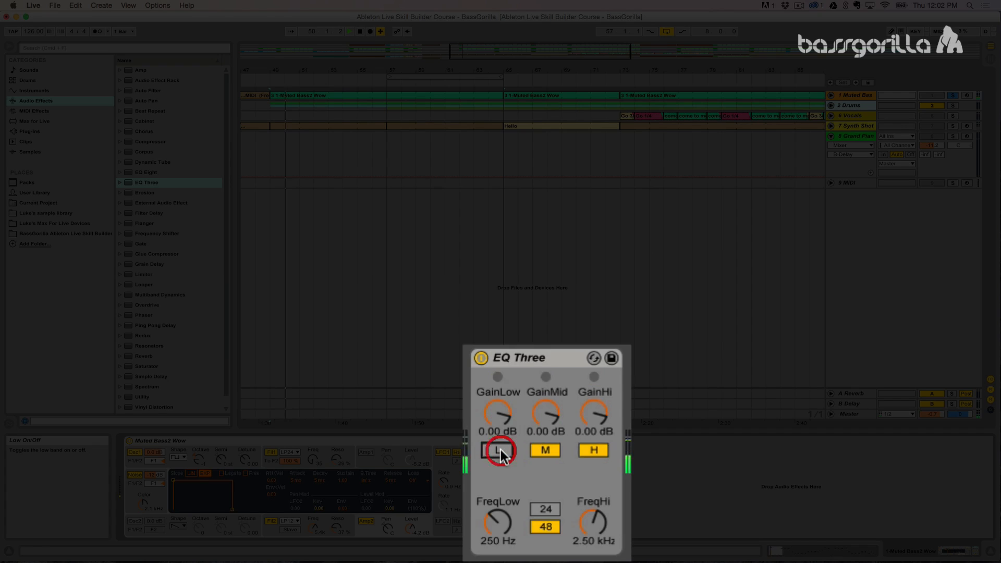
{"action": "left_click", "coordinate": [589, 451]}
{"action": "left_click", "coordinate": [544, 453]}
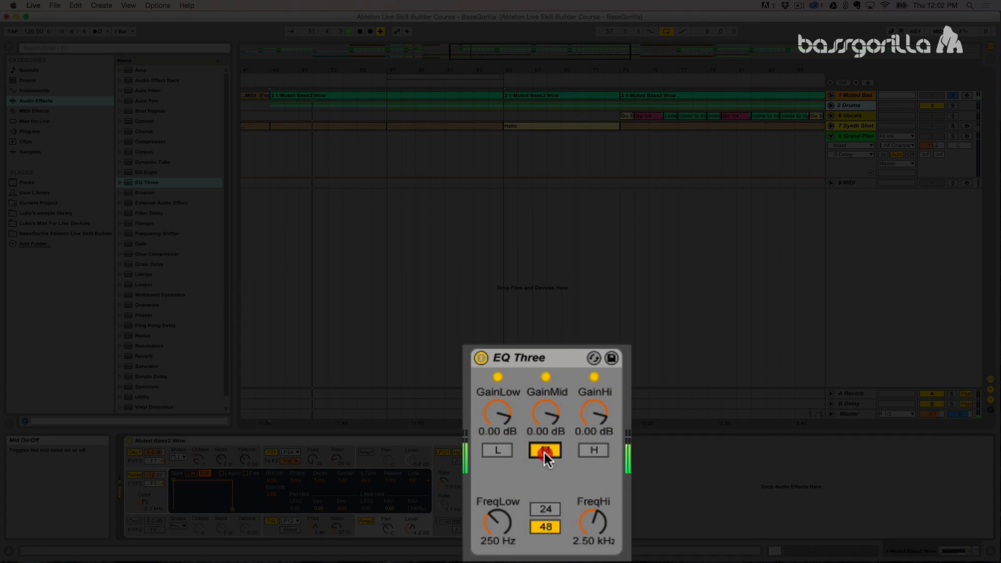
{"action": "left_click", "coordinate": [597, 448]}
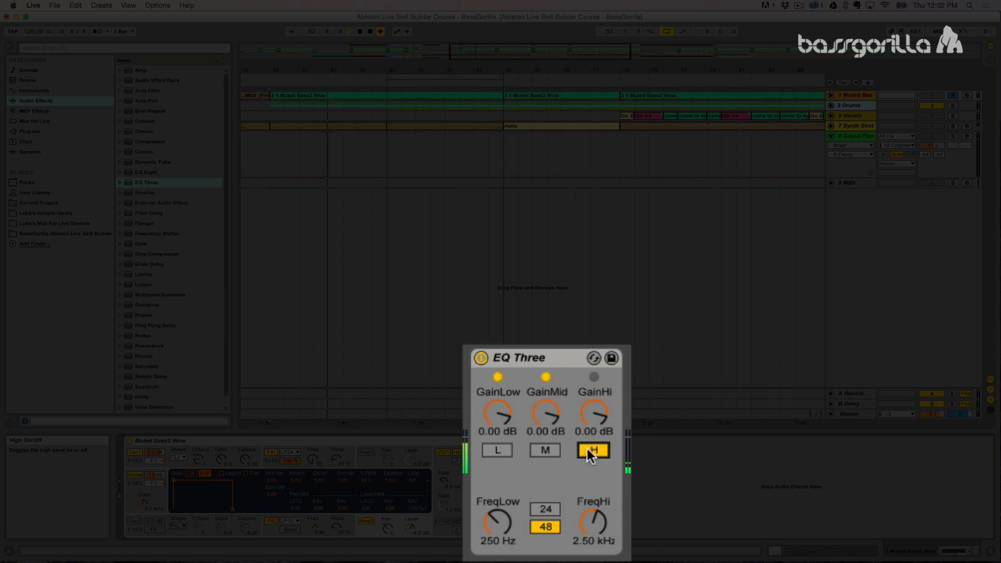
{"action": "key", "text": "space"}
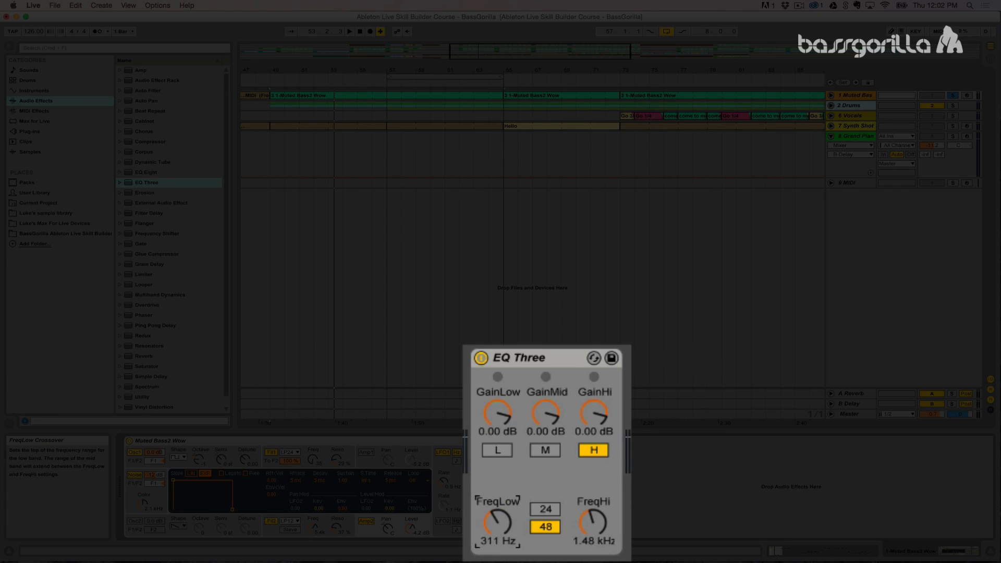
Leave only EQ Three's low band on and lower FreqLow to 150 Hz while the bass plays
{"action": "left_click", "coordinate": [497, 450]}
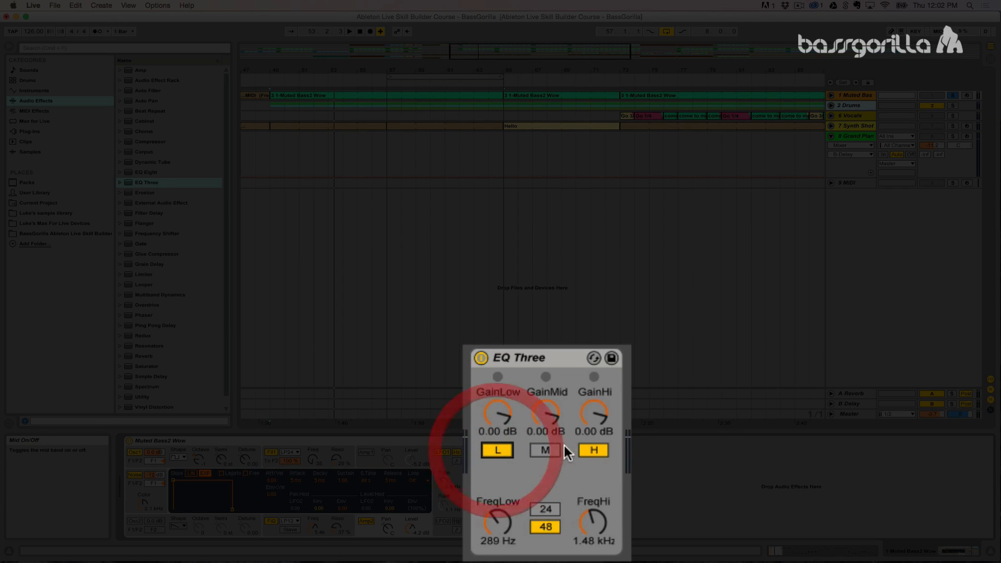
{"action": "left_click", "coordinate": [594, 450]}
{"action": "key", "text": "space"}
{"action": "mouse_move", "coordinate": [497, 522]}
{"action": "left_mouse_down"}
{"action": "mouse_move", "coordinate": [497, 537]}
{"action": "mouse_move", "coordinate": [493, 523]}
{"action": "left_mouse_up"}
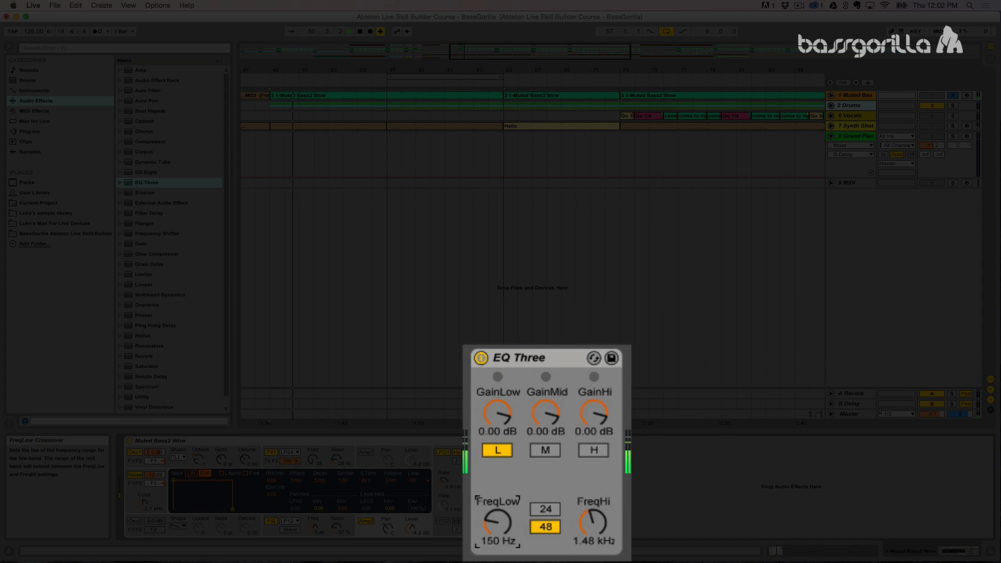
{"action": "key", "text": "space"}
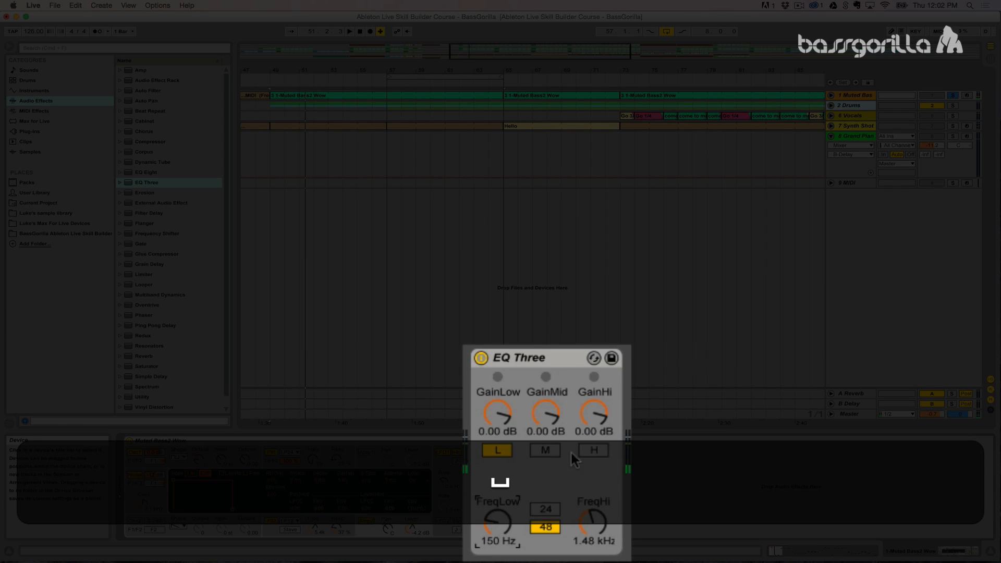
Leave only EQ Three's high band on and set FreqHi to 1.33 kHz while the bass plays
{"action": "left_click", "coordinate": [587, 451]}
{"action": "key", "text": "space"}
{"action": "mouse_move", "coordinate": [587, 523]}
{"action": "left_mouse_down"}
{"action": "mouse_move", "coordinate": [563, 492]}
{"action": "mouse_move", "coordinate": [592, 517]}
{"action": "mouse_move", "coordinate": [593, 534]}
{"action": "left_mouse_up"}
{"action": "left_click", "coordinate": [498, 450]}
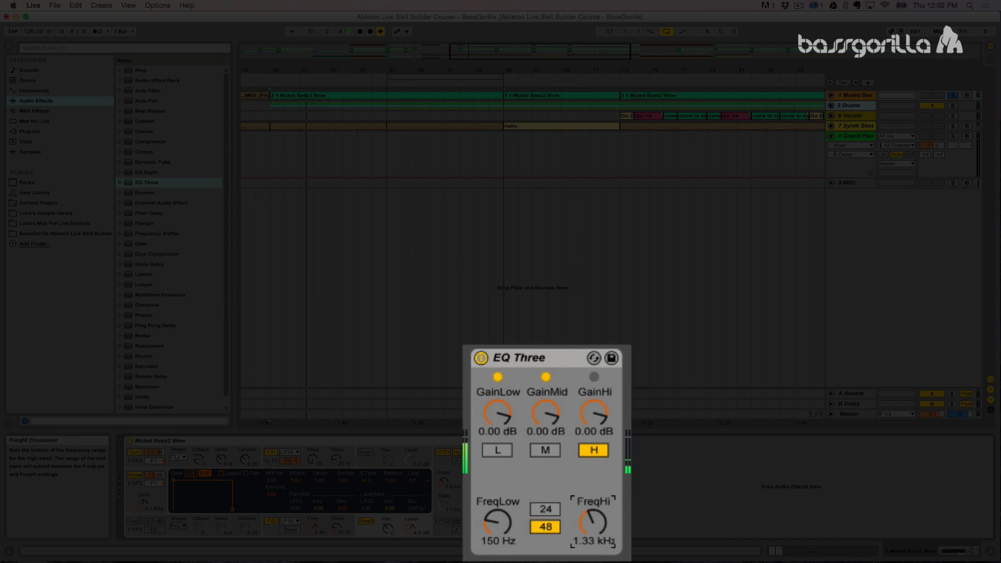
{"action": "key", "text": "space"}
Turn off EQ Three's high band, turn on the mid band, and audition the mid frequencies alone
{"action": "left_click", "coordinate": [589, 451]}
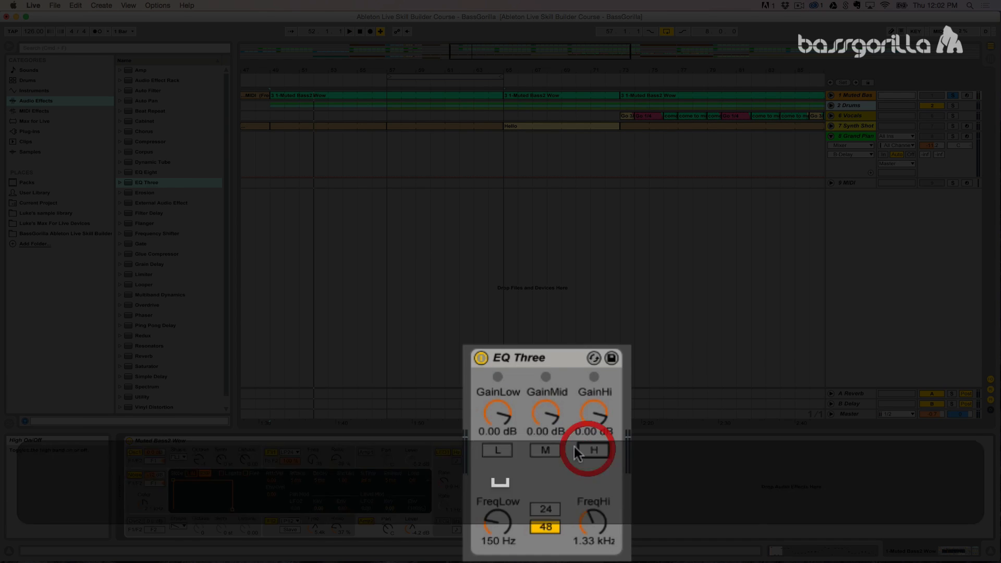
{"action": "left_click", "coordinate": [543, 449]}
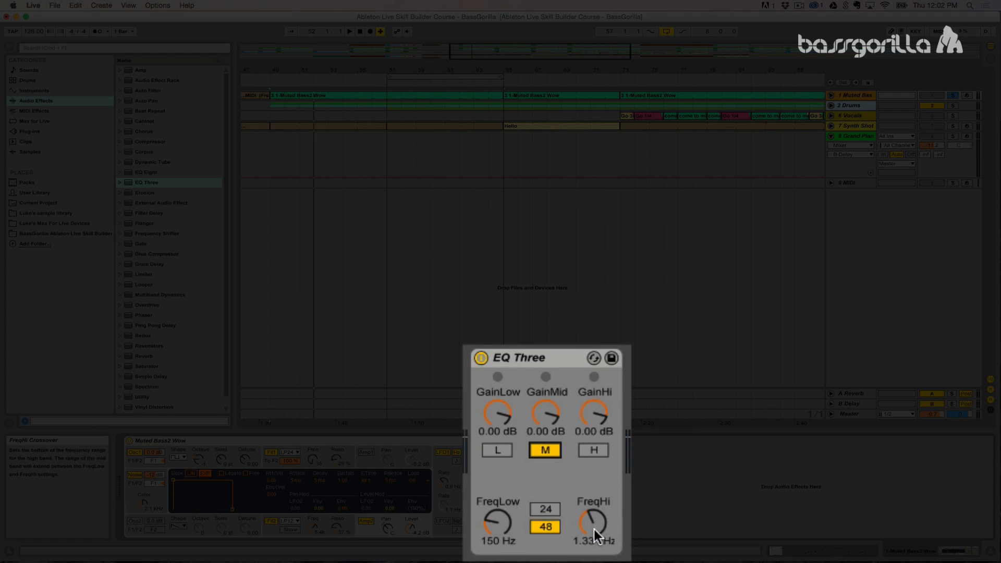
{"action": "key", "text": "space"}
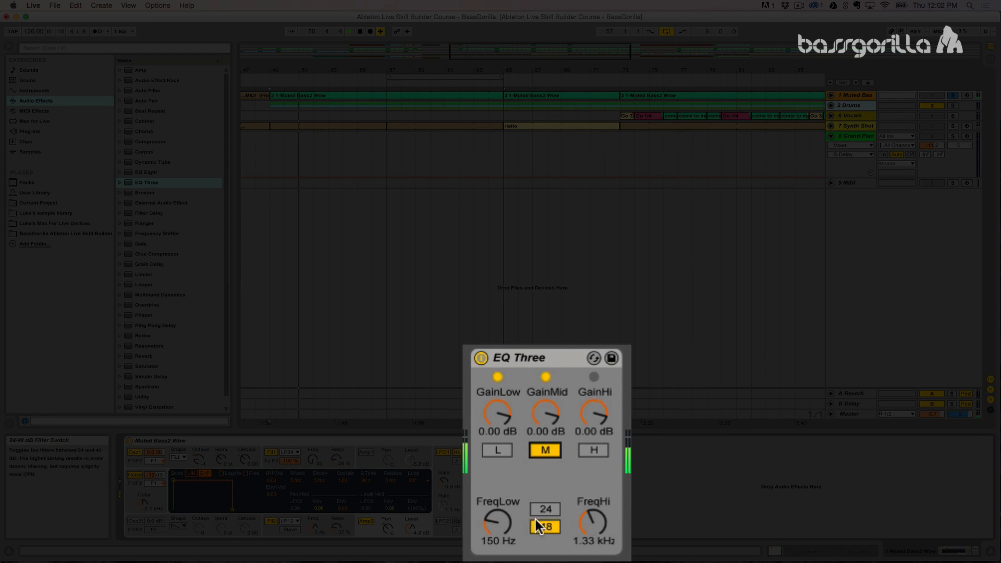
{"action": "key", "text": "space"}
Switch EQ Three's filter slope between 24 and 48 dB several times, ending on 48, and restart playback
{"action": "left_click", "coordinate": [552, 508]}
{"action": "left_click", "coordinate": [552, 527]}
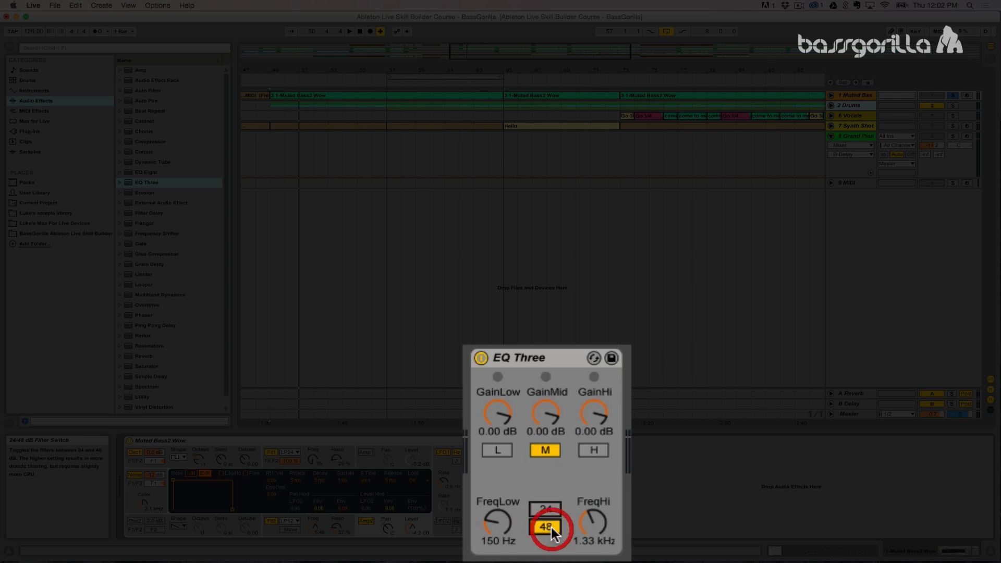
{"action": "left_click", "coordinate": [550, 527]}
{"action": "left_click", "coordinate": [549, 526]}
{"action": "left_click", "coordinate": [551, 509]}
{"action": "left_click", "coordinate": [550, 527]}
{"action": "left_click", "coordinate": [542, 508]}
{"action": "left_click", "coordinate": [546, 527]}
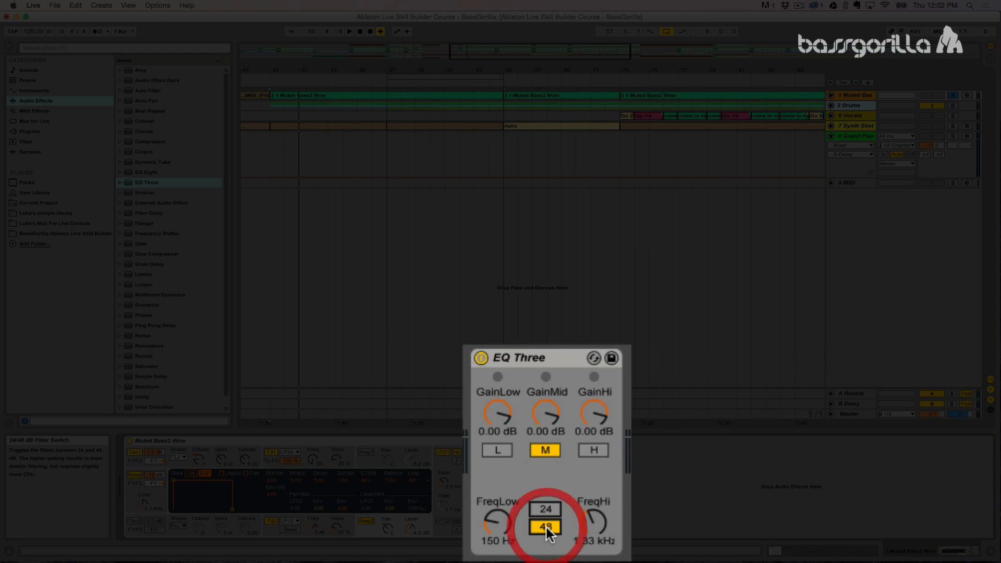
{"action": "key", "text": "space"}
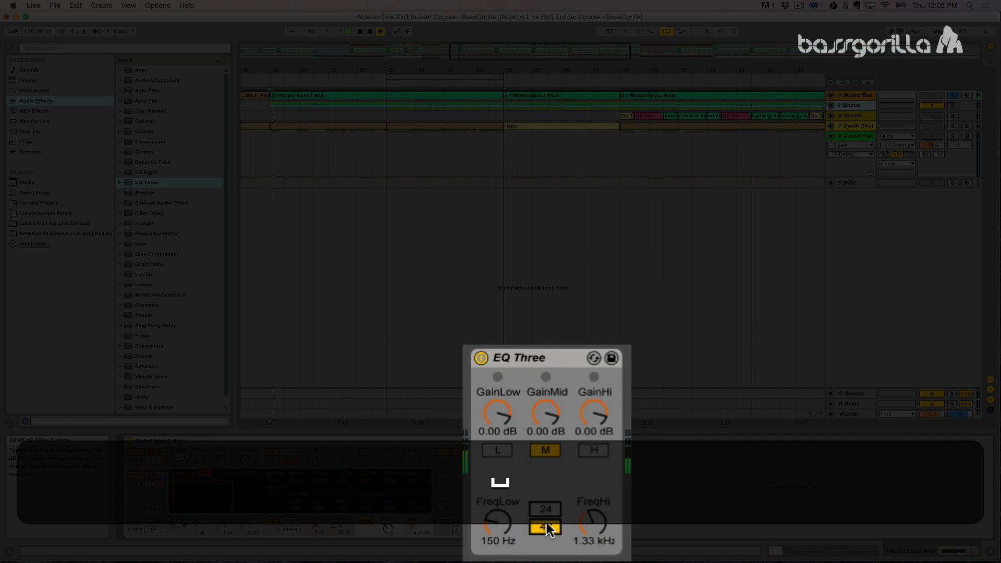
Turn EQ Three's low and high bands back on and audition all three bands together
{"action": "key", "text": "space"}
{"action": "left_click", "coordinate": [504, 449]}
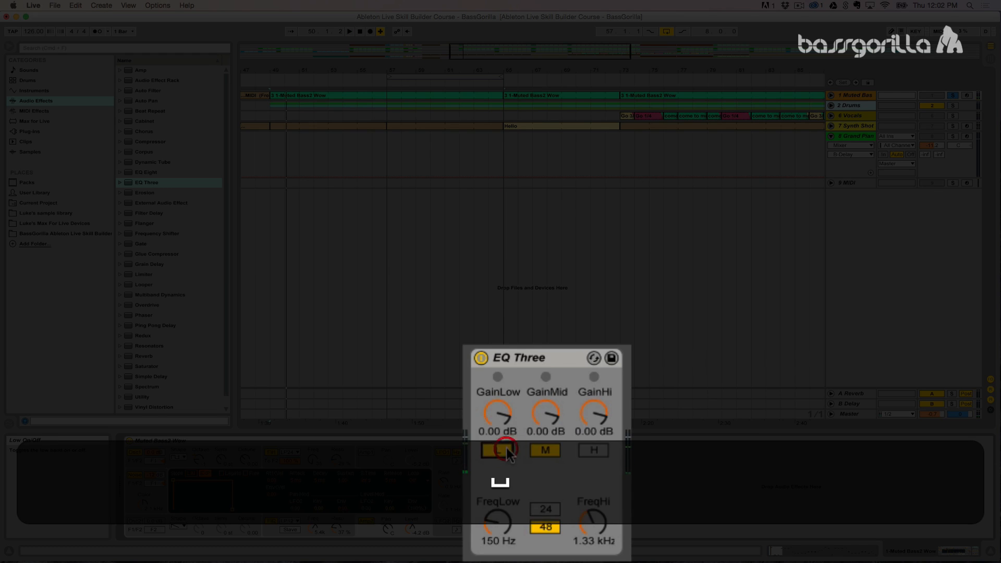
{"action": "left_click", "coordinate": [589, 451]}
{"action": "key", "text": "space"}
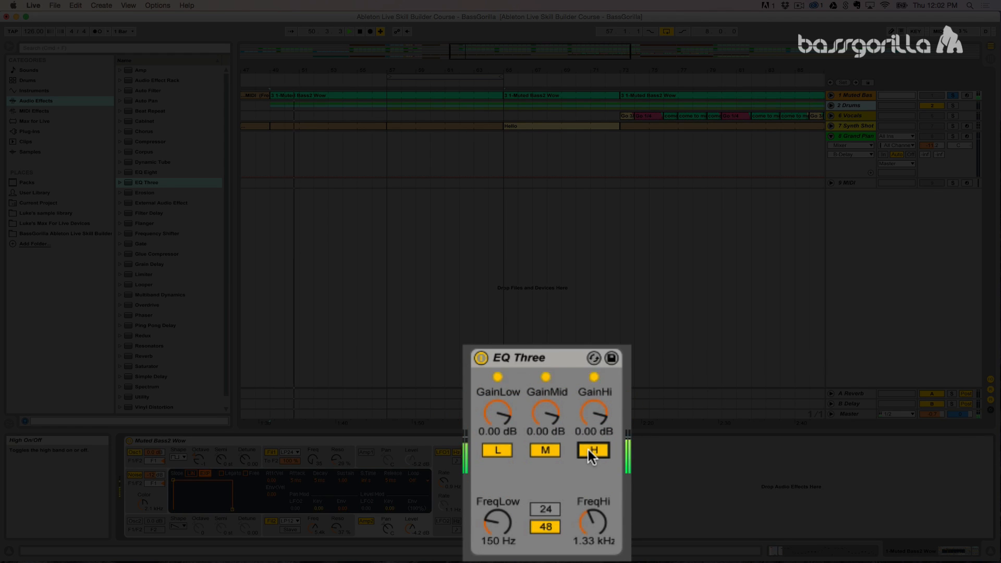
{"action": "key", "text": "space"}
Delete EQ Three from the bass track and add an EQ Eight in its place
{"action": "left_click", "coordinate": [559, 356]}
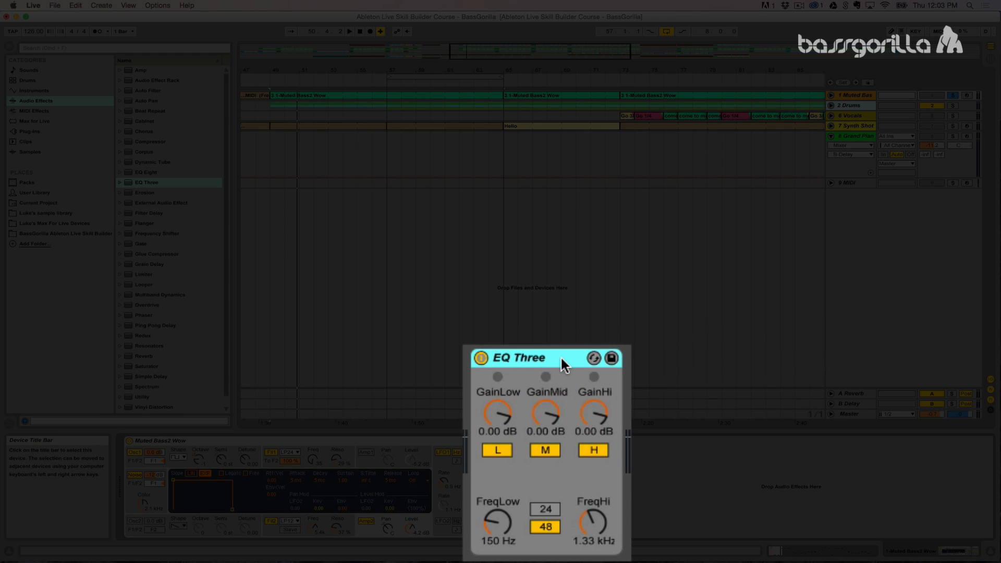
{"action": "key", "text": "BackSpace"}
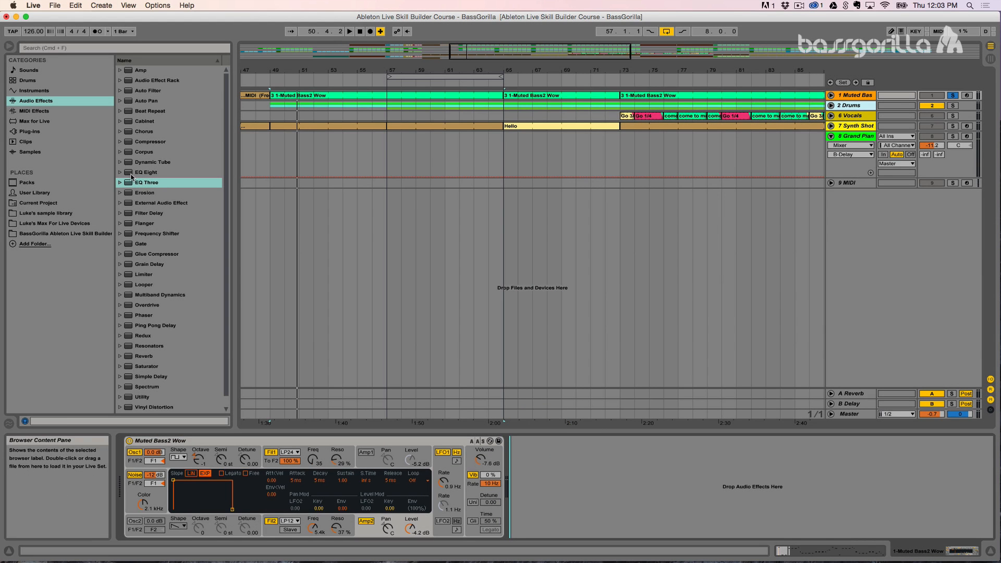
{"action": "left_click_drag", "start_coordinate": [132, 177], "coordinate": [651, 495]}
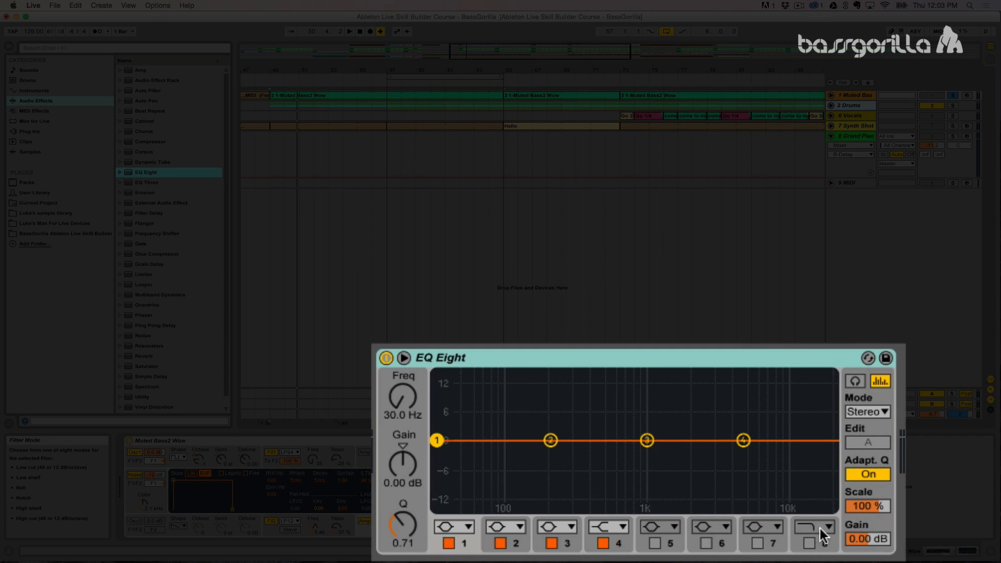
Enable EQ Eight's filters 5, 6 and 7, and switch filter 8 on and off again
{"action": "left_click", "coordinate": [655, 543]}
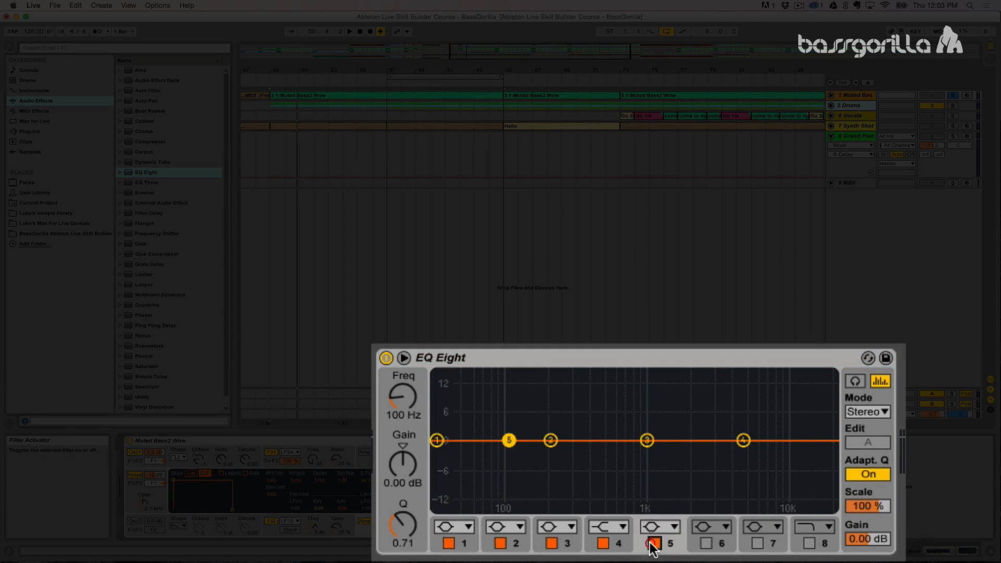
{"action": "left_click", "coordinate": [706, 543]}
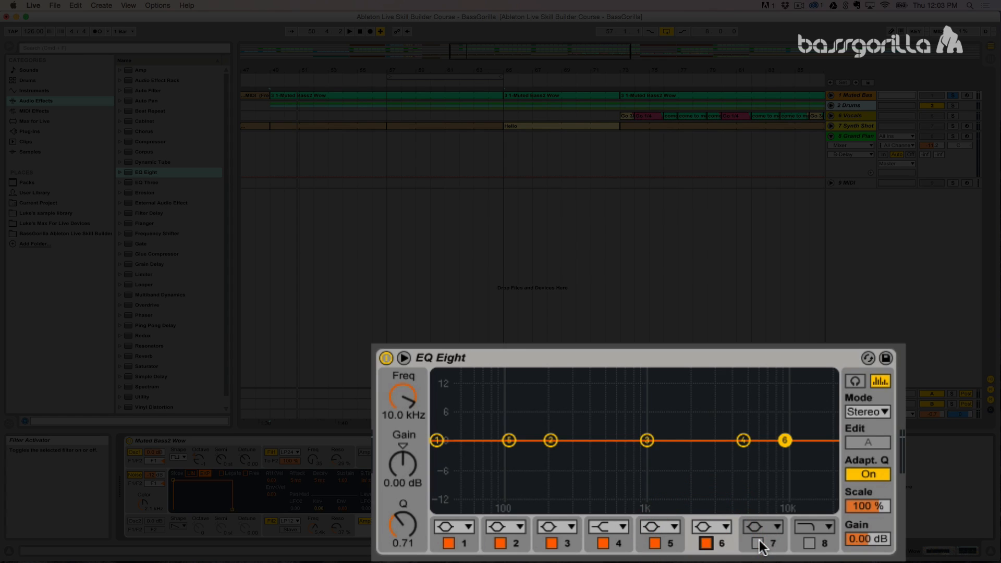
{"action": "left_click", "coordinate": [757, 543]}
{"action": "left_click", "coordinate": [808, 543]}
{"action": "left_click", "coordinate": [808, 544]}
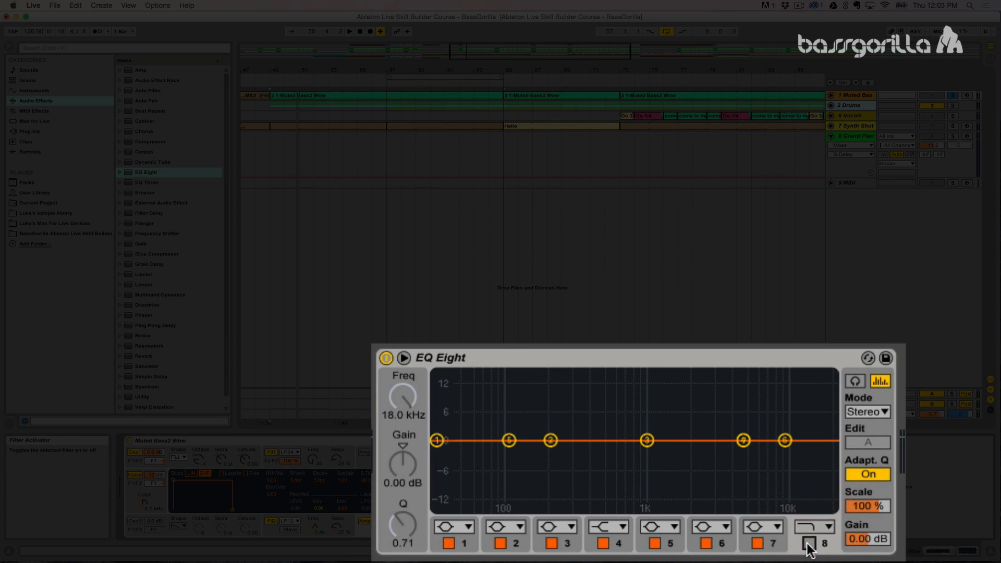
Shape EQ Eight's filter 1 as a bell boost at 152 Hz with 10.7 dB gain and a Q of 1.94
{"action": "left_click", "coordinate": [465, 543]}
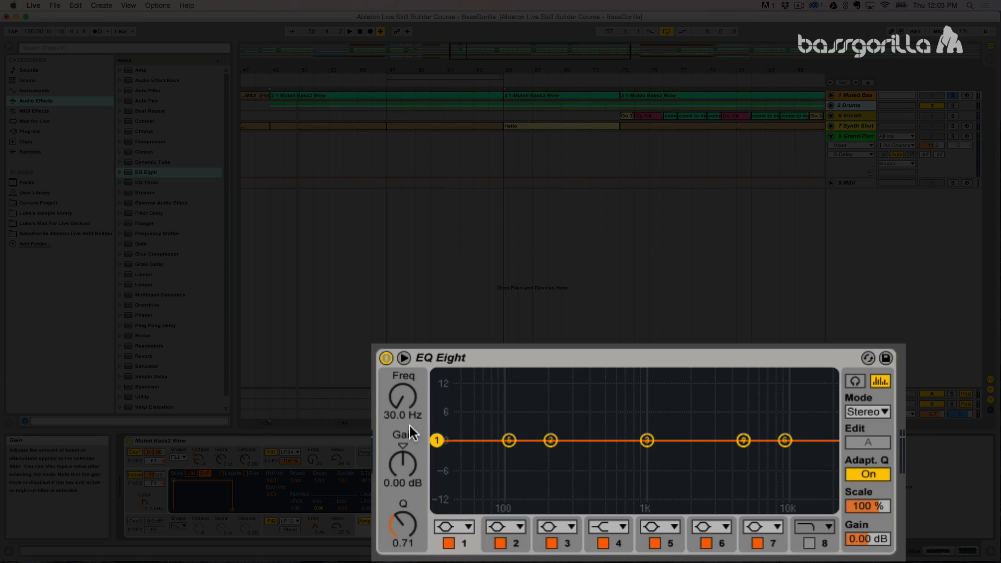
{"action": "left_click_drag", "start_coordinate": [403, 399], "coordinate": [402, 381]}
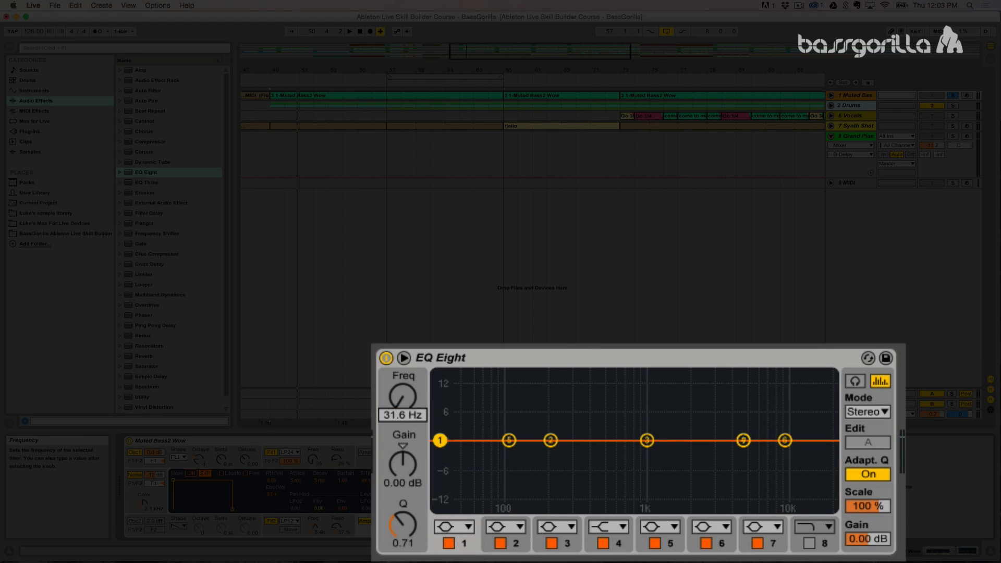
{"action": "left_click_drag", "start_coordinate": [403, 463], "coordinate": [398, 397]}
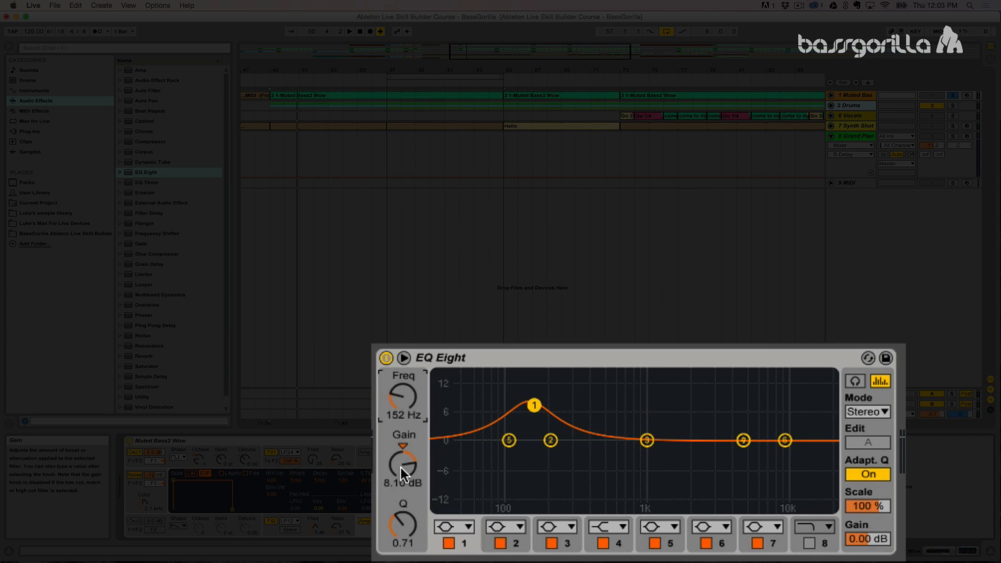
{"action": "mouse_move", "coordinate": [403, 472]}
{"action": "left_mouse_down"}
{"action": "mouse_move", "coordinate": [403, 505]}
{"action": "mouse_move", "coordinate": [403, 464]}
{"action": "left_mouse_up"}
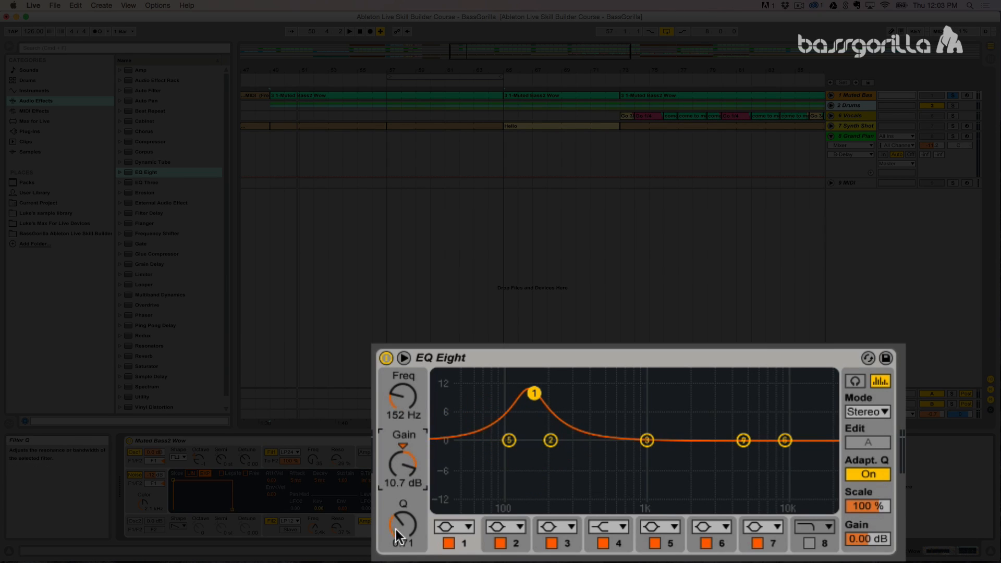
{"action": "mouse_move", "coordinate": [396, 535]}
{"action": "left_mouse_down"}
{"action": "mouse_move", "coordinate": [396, 521]}
{"action": "mouse_move", "coordinate": [396, 547]}
{"action": "mouse_move", "coordinate": [396, 526]}
{"action": "left_mouse_up"}
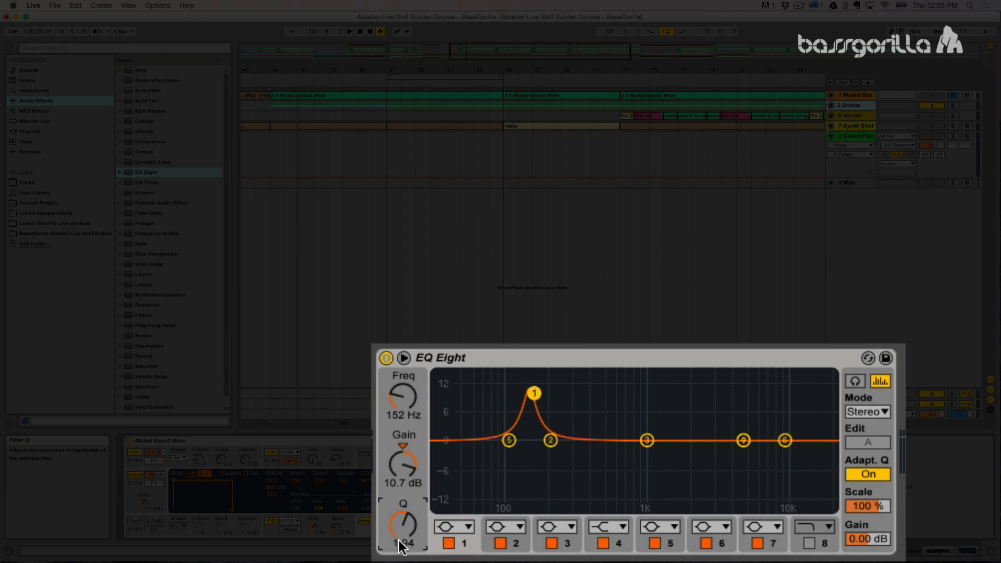
Change filter 1 to the steep x4 low cut and set it to 137 Hz with a Q of 0.79
{"action": "left_click", "coordinate": [466, 522]}
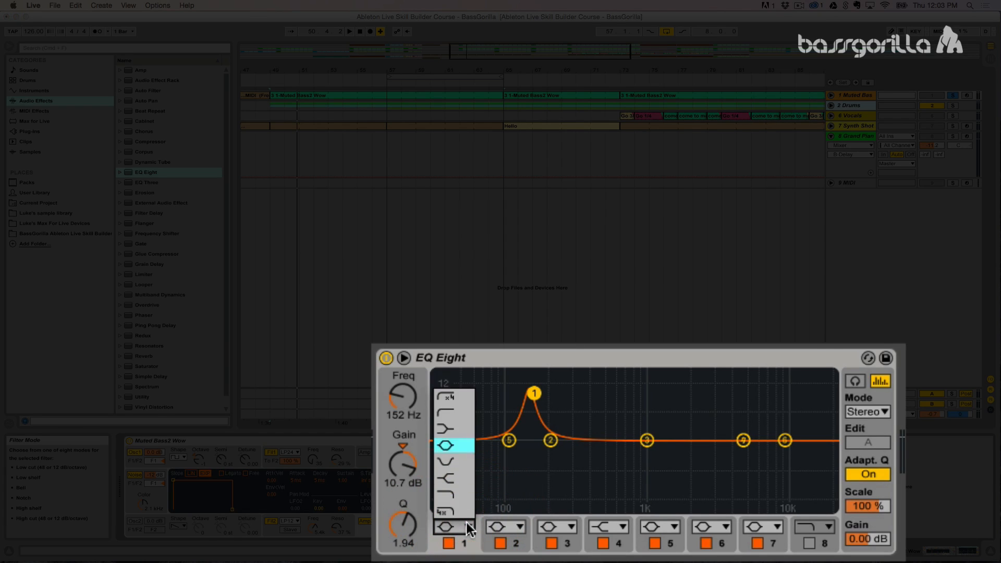
{"action": "left_click", "coordinate": [451, 402]}
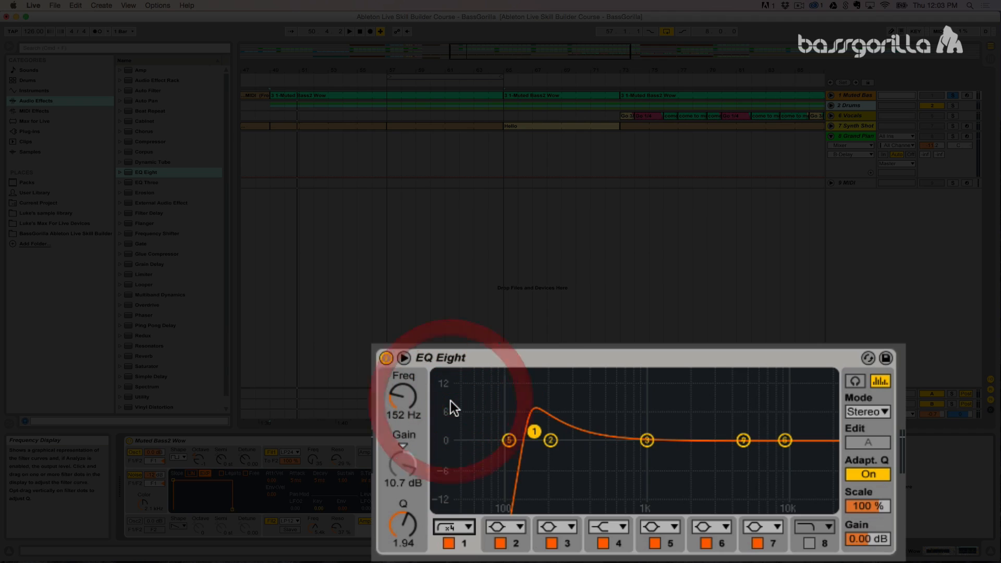
{"action": "mouse_move", "coordinate": [420, 424]}
{"action": "left_mouse_down"}
{"action": "mouse_move", "coordinate": [420, 440]}
{"action": "mouse_move", "coordinate": [412, 420]}
{"action": "left_mouse_up"}
{"action": "mouse_move", "coordinate": [396, 516]}
{"action": "left_mouse_down"}
{"action": "mouse_move", "coordinate": [396, 540]}
{"action": "mouse_move", "coordinate": [401, 517]}
{"action": "left_mouse_up"}
{"action": "left_click_drag", "start_coordinate": [403, 399], "coordinate": [403, 417]}
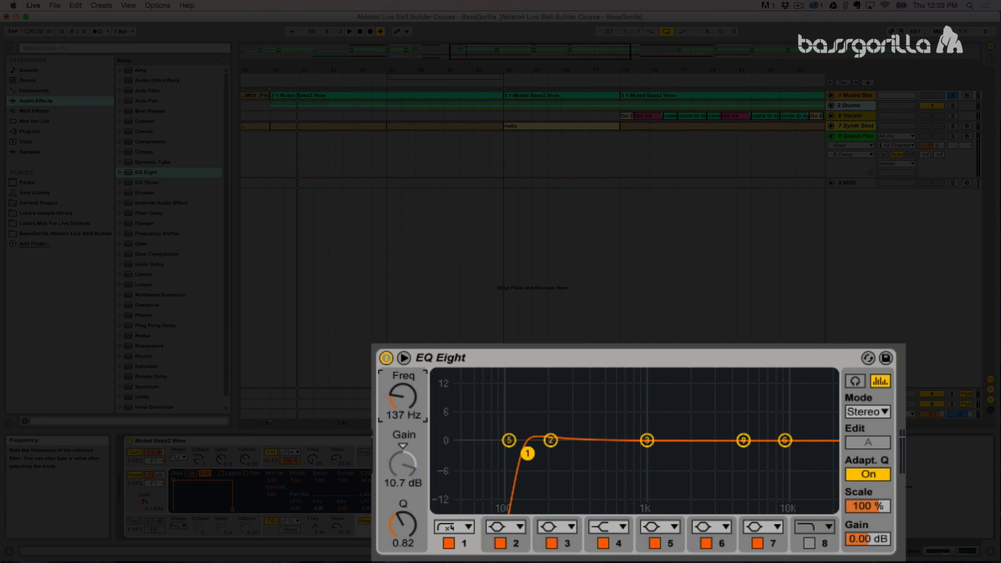
{"action": "left_click_drag", "start_coordinate": [403, 521], "coordinate": [402, 524]}
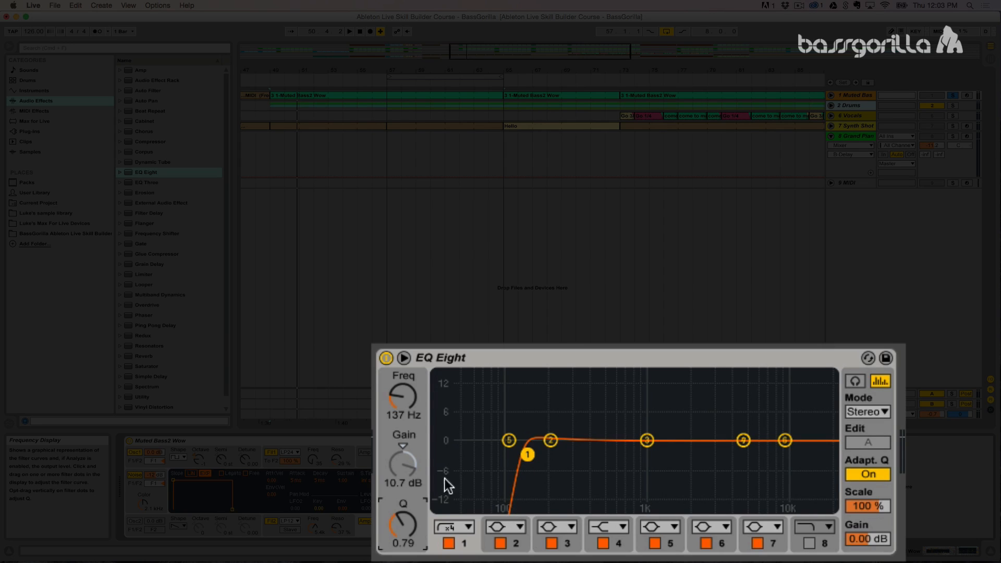
Change filter 1 to the gentler low cut and sweep its frequency to 457 Hz during playback
{"action": "left_click", "coordinate": [460, 523]}
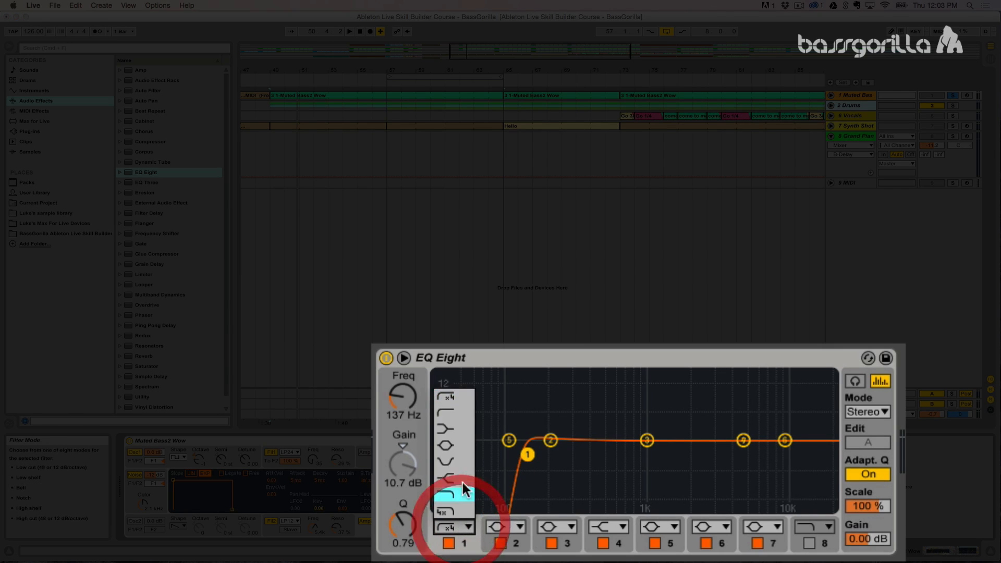
{"action": "left_click", "coordinate": [456, 411]}
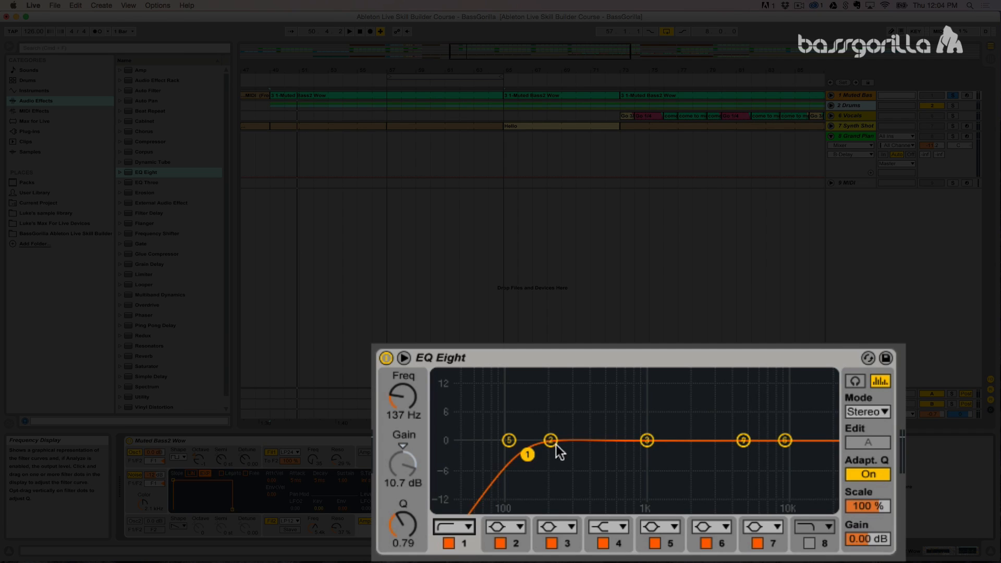
{"action": "key", "text": "space"}
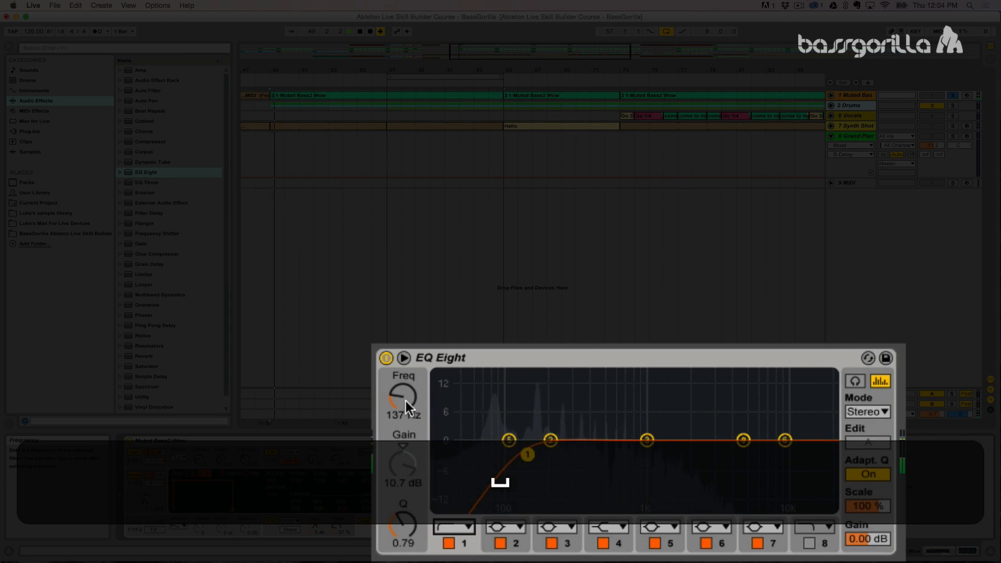
{"action": "mouse_move", "coordinate": [406, 401]}
{"action": "left_mouse_down"}
{"action": "mouse_move", "coordinate": [405, 335]}
{"action": "mouse_move", "coordinate": [405, 425]}
{"action": "mouse_move", "coordinate": [405, 402]}
{"action": "left_mouse_up"}
Change filter 1 to a low shelf at 90.1 Hz with 4.29 dB gain and a Q of 5.45
{"action": "left_click", "coordinate": [461, 526]}
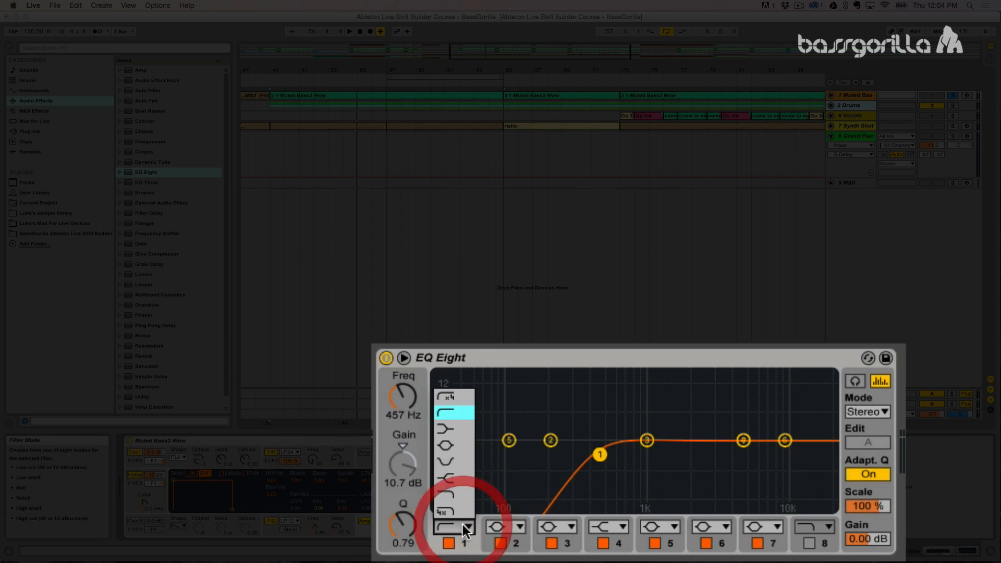
{"action": "left_click", "coordinate": [446, 431]}
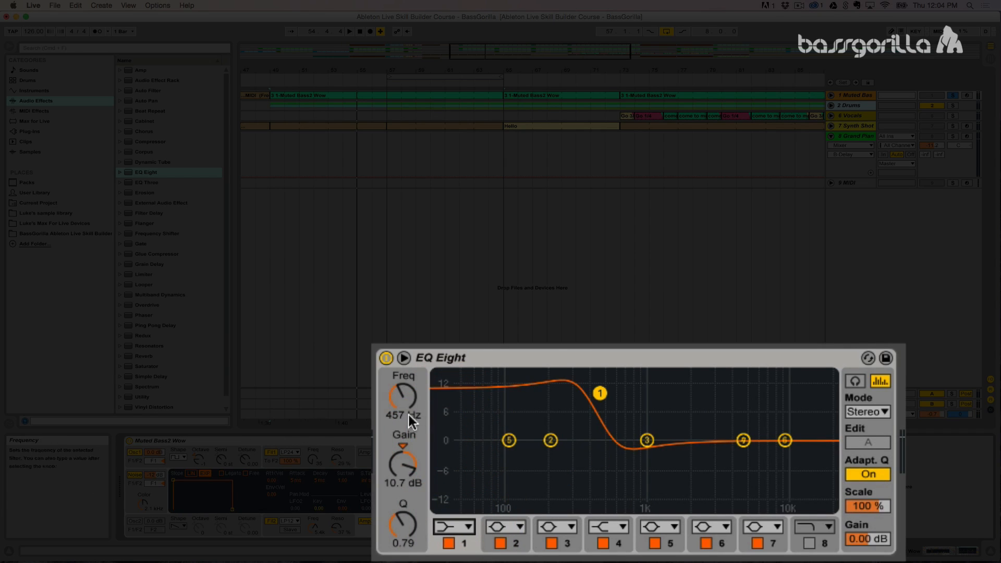
{"action": "left_click_drag", "start_coordinate": [402, 464], "coordinate": [403, 479]}
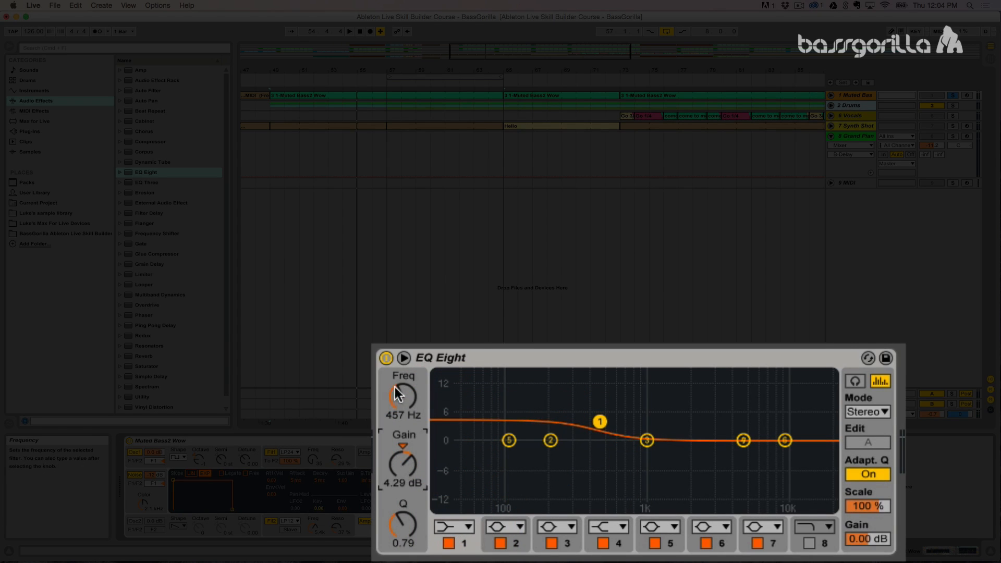
{"action": "left_click_drag", "start_coordinate": [395, 388], "coordinate": [395, 406]}
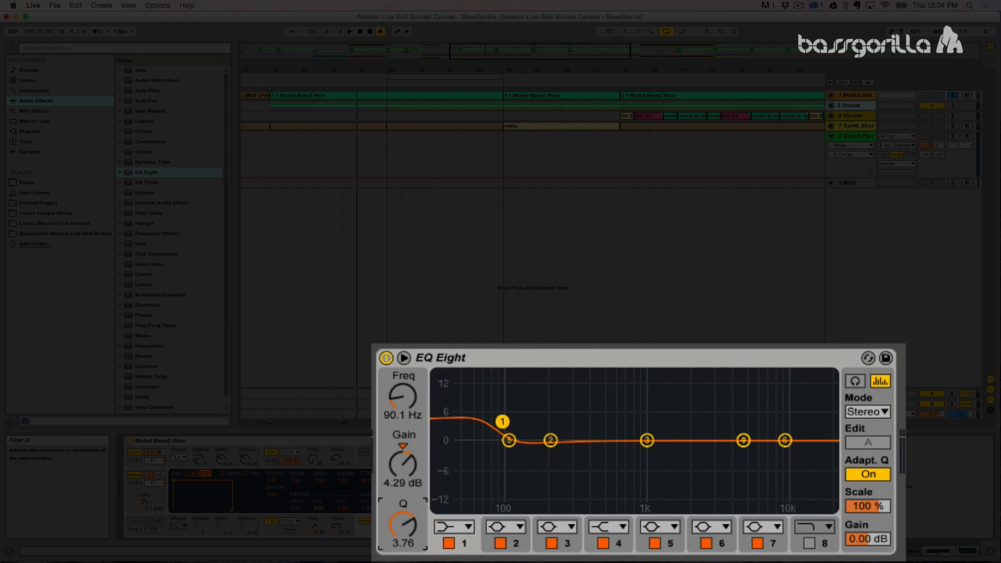
{"action": "left_click_drag", "start_coordinate": [403, 524], "coordinate": [402, 505]}
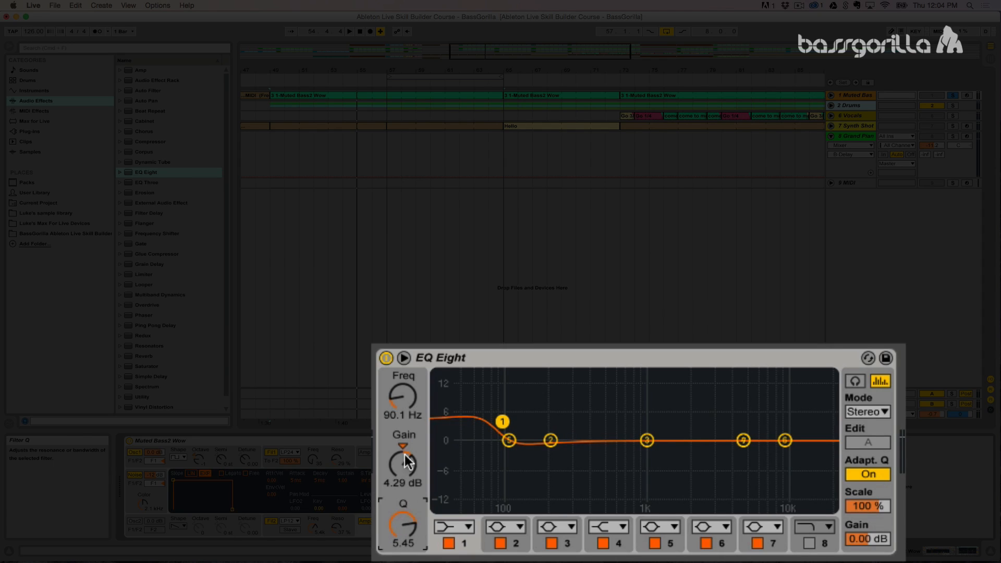
Turn the low shelf into a cut of -9.29 dB with a Q of 1.09, sweeping it to 198 Hz during playback
{"action": "left_click_drag", "start_coordinate": [403, 463], "coordinate": [403, 489]}
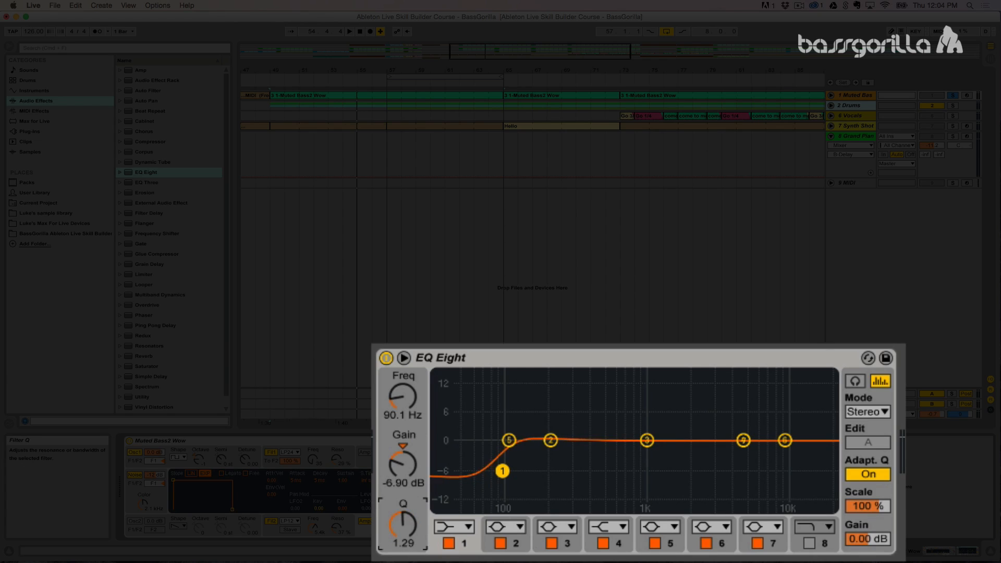
{"action": "key", "text": "space"}
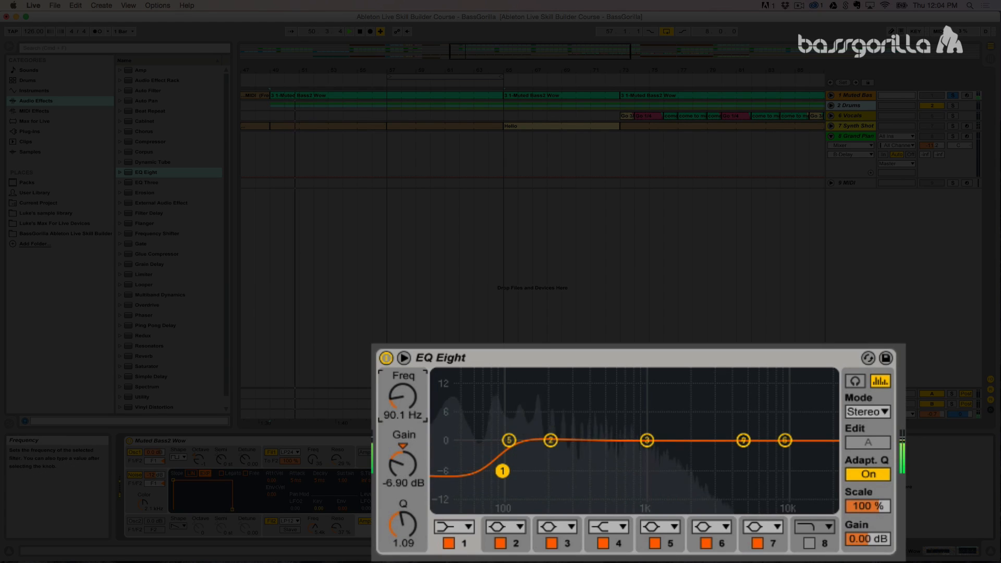
{"action": "left_click_drag", "start_coordinate": [403, 402], "coordinate": [403, 388]}
{"action": "mouse_move", "coordinate": [537, 471]}
{"action": "left_mouse_down"}
{"action": "mouse_move", "coordinate": [547, 471]}
{"action": "mouse_move", "coordinate": [549, 406]}
{"action": "mouse_move", "coordinate": [549, 482]}
{"action": "left_mouse_up"}
Change filter 1 back to a bell, boost it to 11.2 dB and sweep its frequency up during playback
{"action": "left_click", "coordinate": [461, 524]}
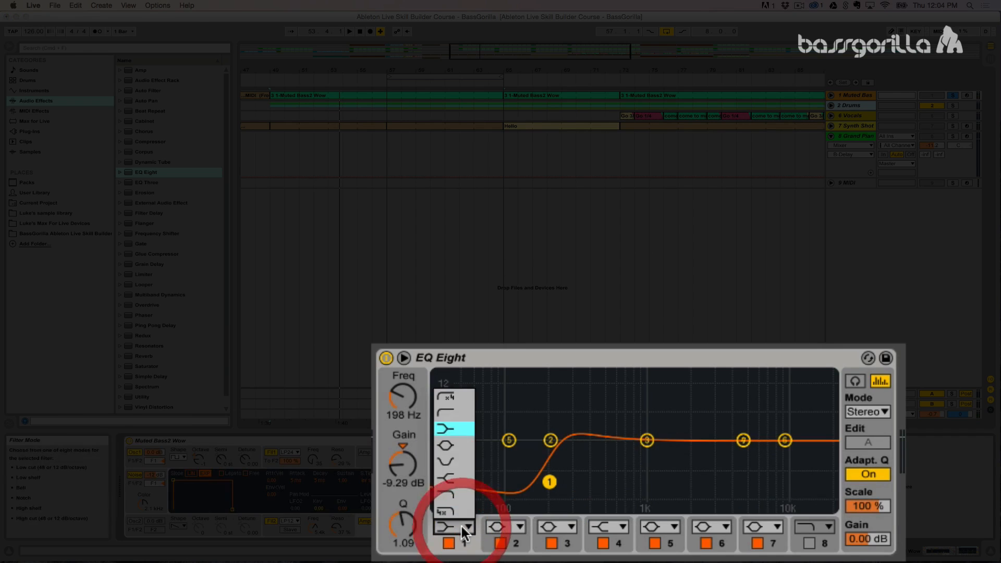
{"action": "left_click", "coordinate": [446, 446]}
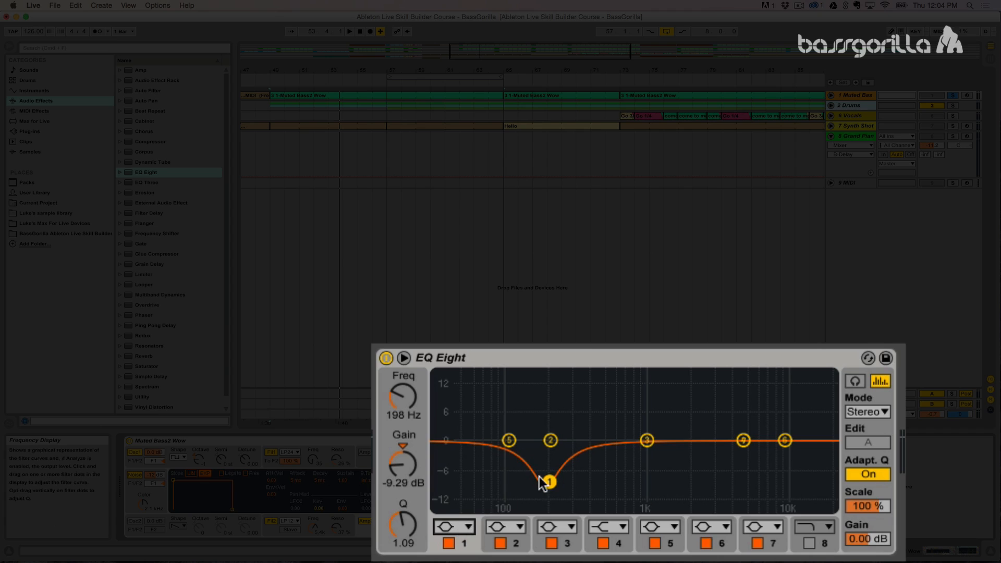
{"action": "left_click_drag", "start_coordinate": [401, 472], "coordinate": [401, 446]}
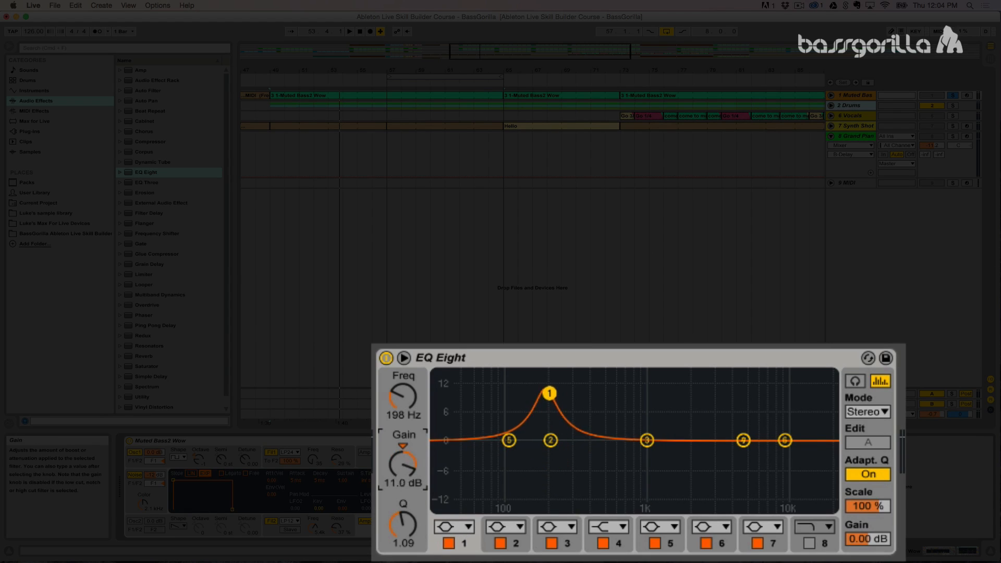
{"action": "mouse_move", "coordinate": [388, 412]}
{"action": "left_mouse_down"}
{"action": "mouse_move", "coordinate": [387, 367]}
{"action": "mouse_move", "coordinate": [388, 412]}
{"action": "mouse_move", "coordinate": [396, 404]}
{"action": "left_mouse_up"}
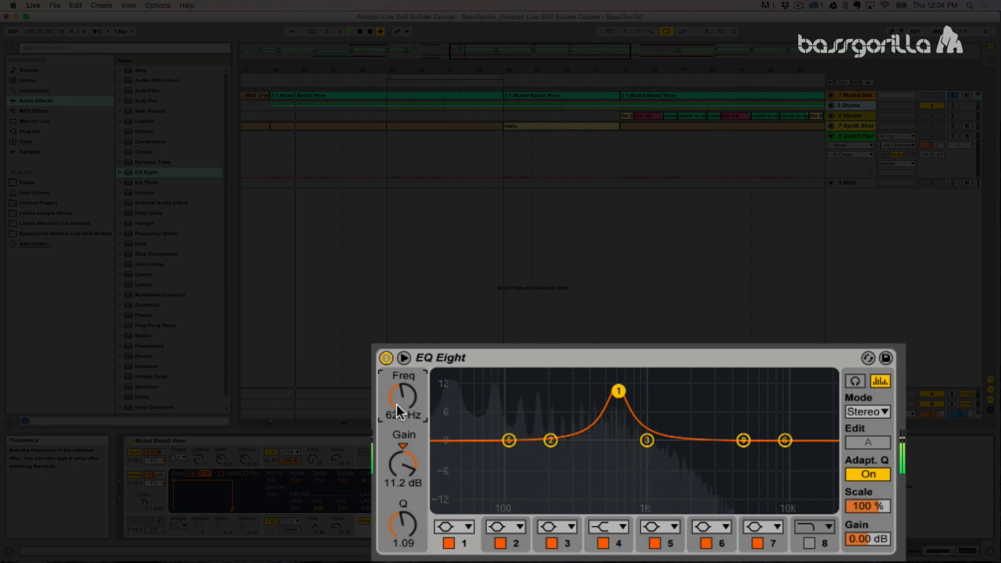
Lower the bell's gain to -10.5 dB, sweep its frequency to 137 Hz, and stop playback
{"action": "left_click_drag", "start_coordinate": [410, 457], "coordinate": [409, 508]}
{"action": "left_click_drag", "start_coordinate": [402, 415], "coordinate": [401, 437]}
{"action": "mouse_move", "coordinate": [402, 391]}
{"action": "left_mouse_down"}
{"action": "mouse_move", "coordinate": [402, 359]}
{"action": "mouse_move", "coordinate": [402, 391]}
{"action": "left_mouse_up"}
{"action": "key", "text": "space"}
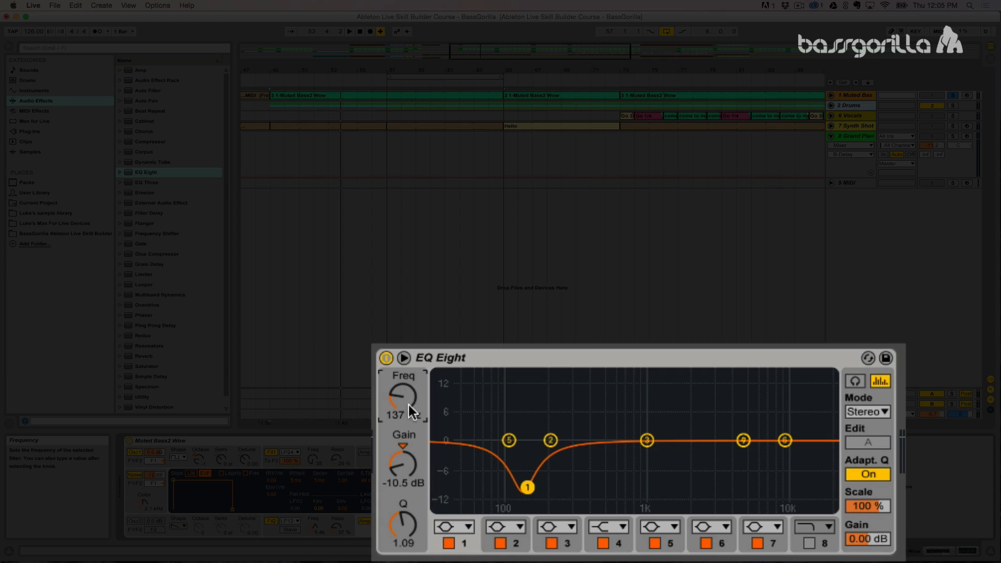
Change filter 1 to a notch with a Q of 0.59 and sweep it to 271 Hz while the bass plays
{"action": "left_click", "coordinate": [461, 527]}
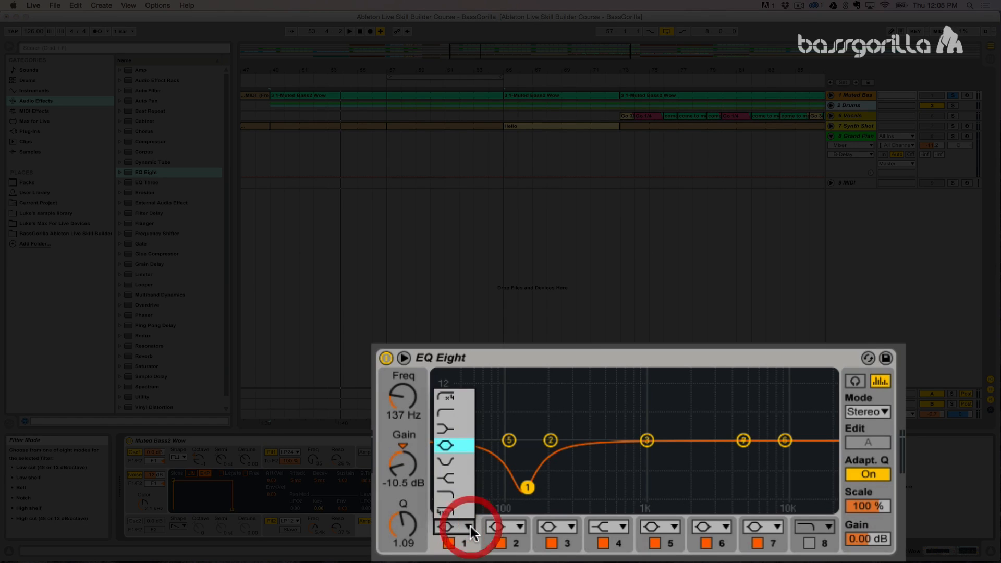
{"action": "left_click", "coordinate": [449, 459]}
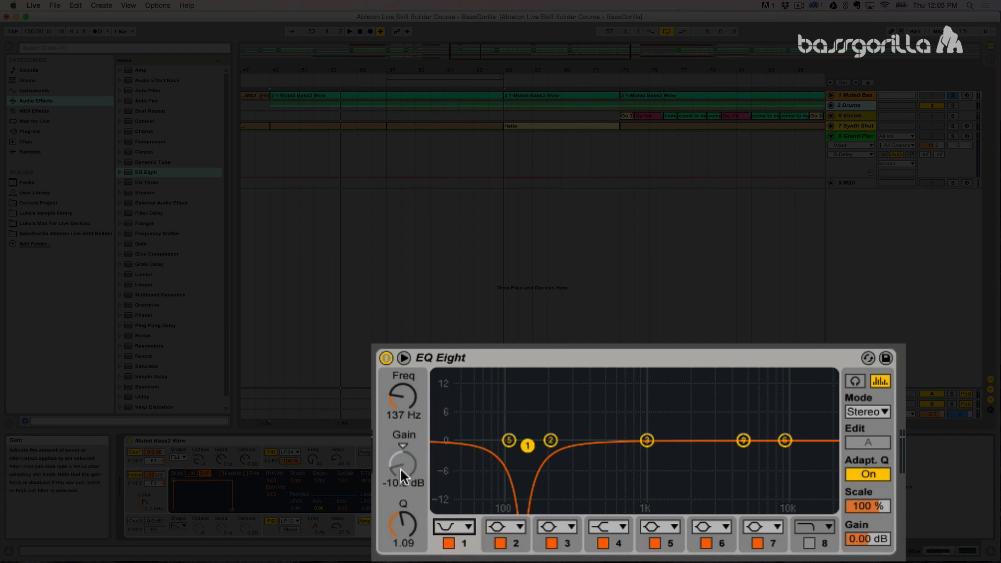
{"action": "mouse_move", "coordinate": [395, 518]}
{"action": "left_mouse_down"}
{"action": "mouse_move", "coordinate": [396, 542]}
{"action": "mouse_move", "coordinate": [396, 519]}
{"action": "left_mouse_up"}
{"action": "key", "text": "space"}
{"action": "mouse_move", "coordinate": [396, 401]}
{"action": "left_mouse_down"}
{"action": "mouse_move", "coordinate": [397, 358]}
{"action": "mouse_move", "coordinate": [398, 399]}
{"action": "left_mouse_up"}
{"action": "key", "text": "space"}
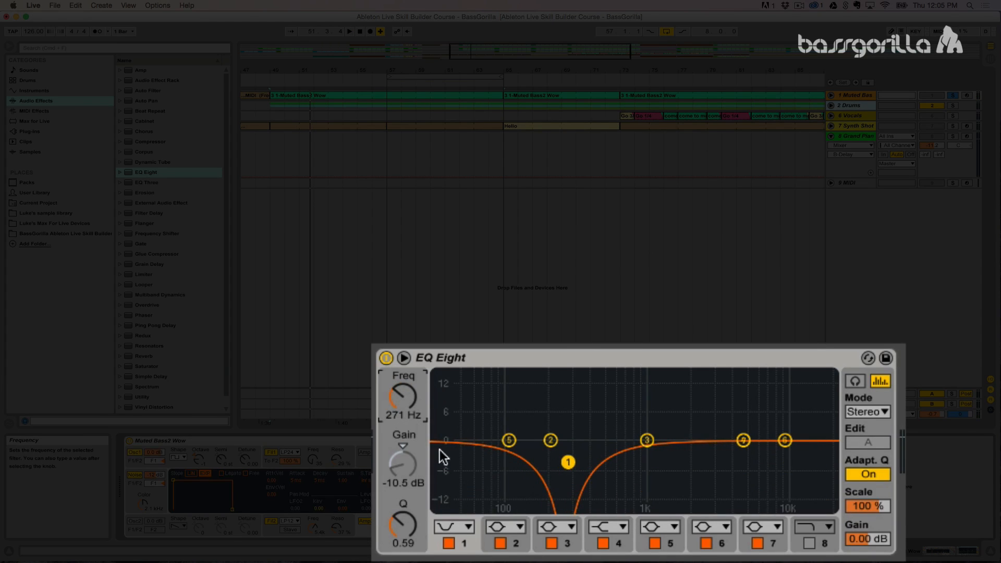
Narrow the notch on filter 1 to a Q of 1.87 and lower its frequency to 152 Hz
{"action": "left_click_drag", "start_coordinate": [400, 506], "coordinate": [414, 532]}
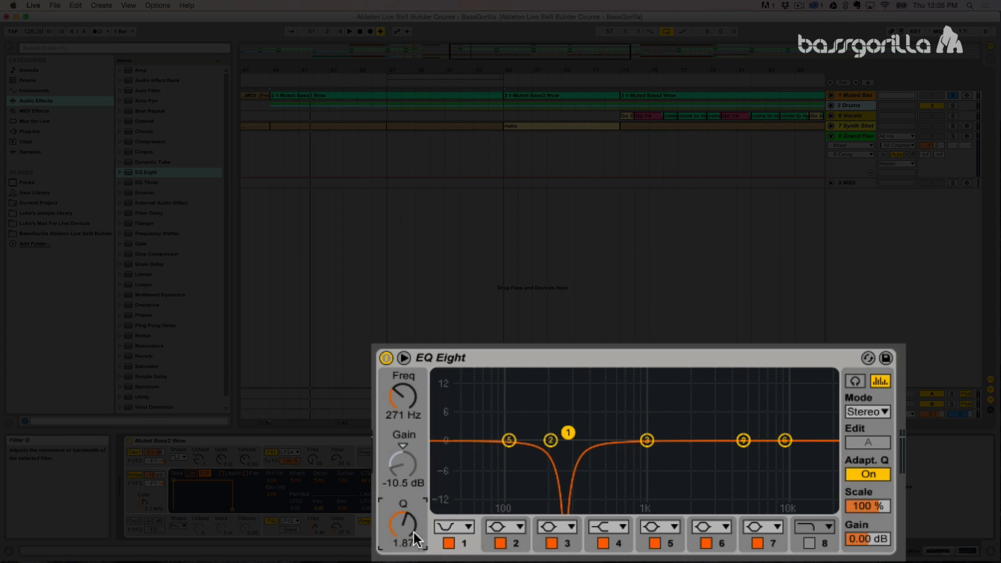
{"action": "left_click_drag", "start_coordinate": [410, 405], "coordinate": [411, 409]}
Change filter 1 to a high shelf boosted by 5.71 dB and sweep it down to 856 Hz during playback
{"action": "left_click", "coordinate": [454, 526]}
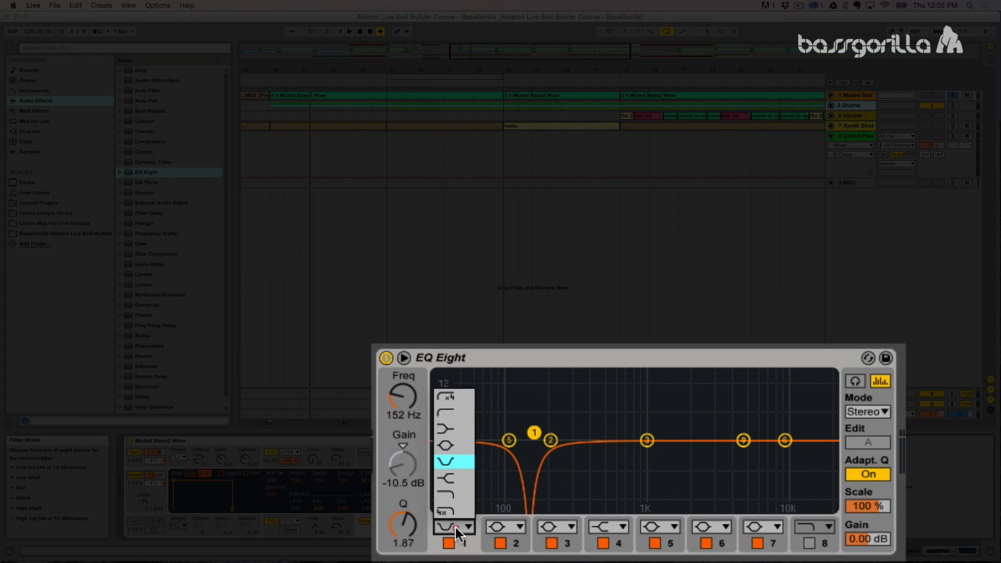
{"action": "left_click", "coordinate": [455, 478]}
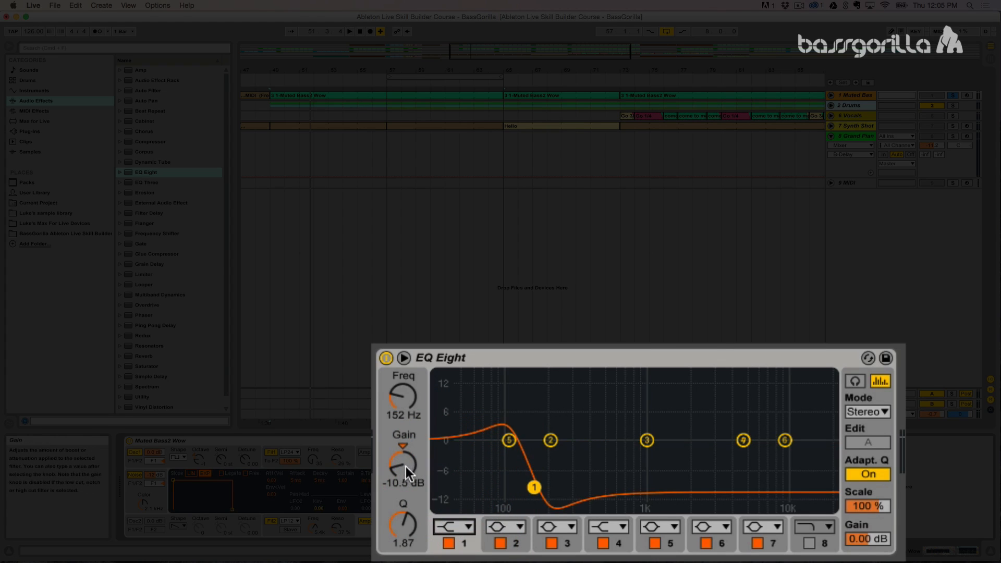
{"action": "left_click_drag", "start_coordinate": [406, 467], "coordinate": [398, 414]}
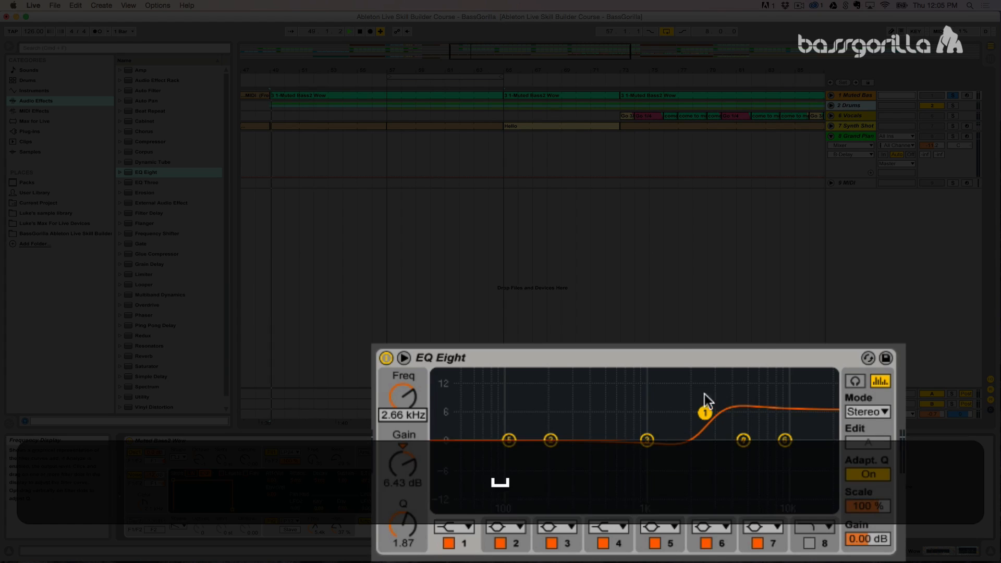
{"action": "key", "text": "space"}
{"action": "left_click_drag", "start_coordinate": [409, 399], "coordinate": [409, 421]}
{"action": "mouse_move", "coordinate": [403, 463]}
{"action": "left_mouse_down"}
{"action": "mouse_move", "coordinate": [403, 499]}
{"action": "mouse_move", "coordinate": [403, 464]}
{"action": "left_mouse_up"}
{"action": "key", "text": "space"}
Change filter 1 to a standard high cut with a Q of 0.82 and sweep it to 5.64 kHz during playback
{"action": "left_click", "coordinate": [464, 527]}
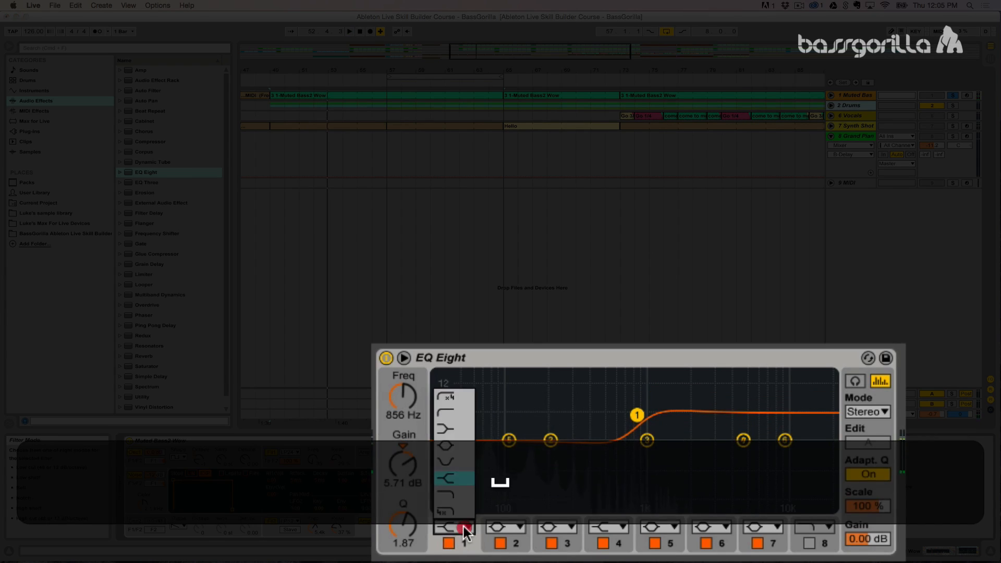
{"action": "left_click", "coordinate": [455, 491]}
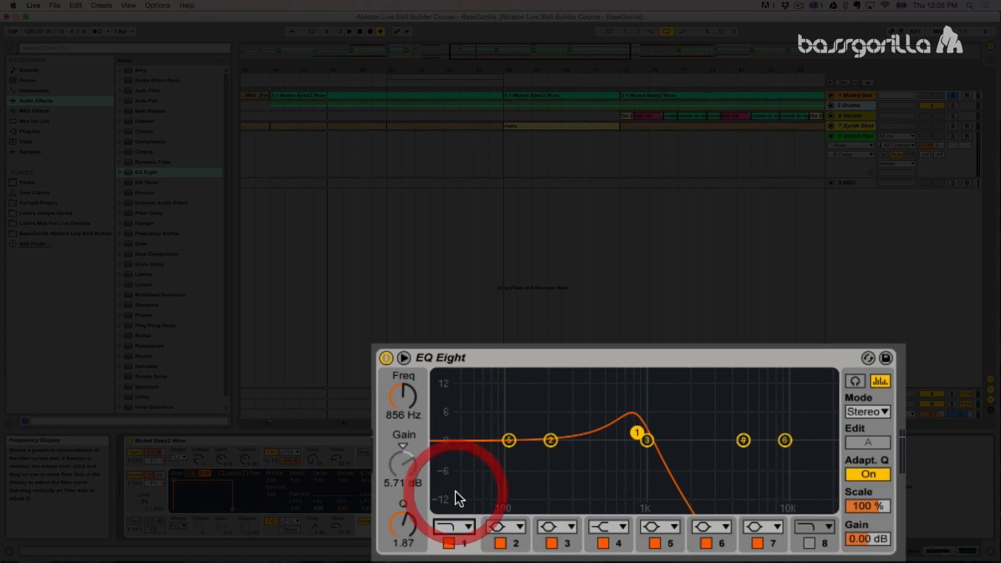
{"action": "mouse_move", "coordinate": [406, 399]}
{"action": "left_mouse_down"}
{"action": "mouse_move", "coordinate": [406, 374]}
{"action": "mouse_move", "coordinate": [407, 440]}
{"action": "mouse_move", "coordinate": [407, 373]}
{"action": "mouse_move", "coordinate": [407, 437]}
{"action": "mouse_move", "coordinate": [405, 402]}
{"action": "left_mouse_up"}
{"action": "key", "text": "space"}
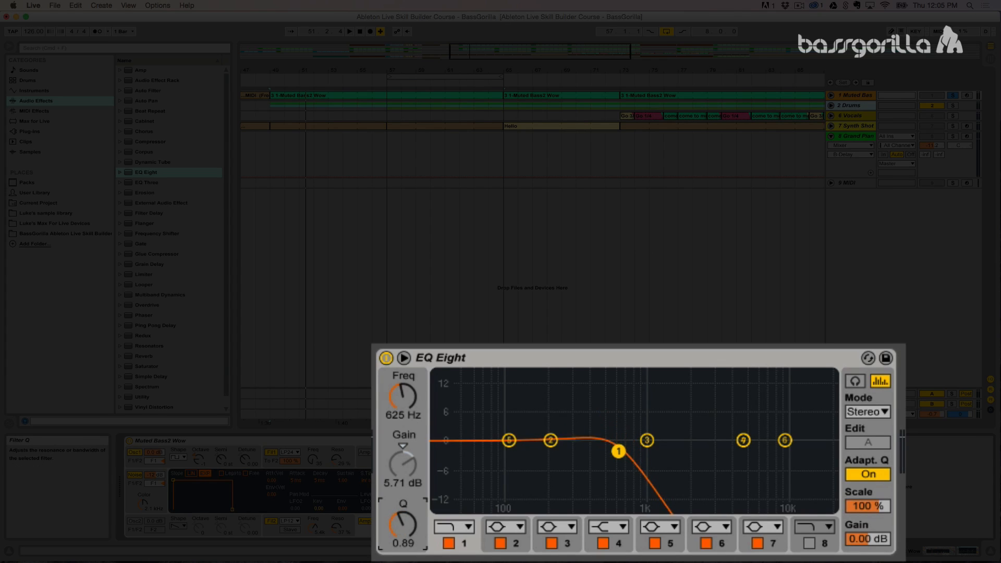
{"action": "mouse_move", "coordinate": [404, 401]}
{"action": "left_mouse_down"}
{"action": "mouse_move", "coordinate": [404, 430]}
{"action": "mouse_move", "coordinate": [404, 386]}
{"action": "mouse_move", "coordinate": [393, 411]}
{"action": "left_mouse_up"}
{"action": "key", "text": "space"}
Switch filter 1 to the steeper 4x high cut and sweep it down to 2.20 kHz while the bass plays
{"action": "left_click", "coordinate": [461, 524]}
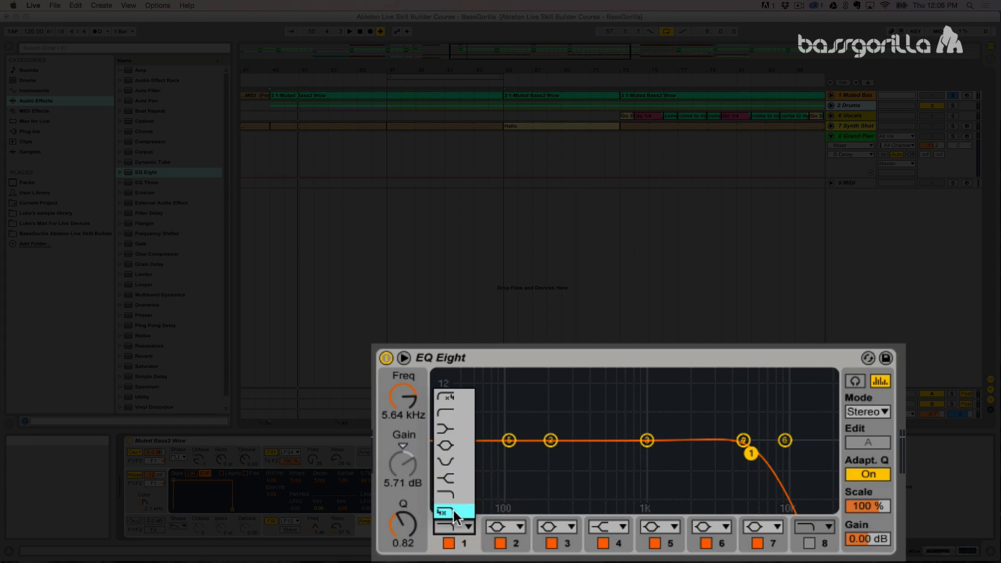
{"action": "left_click", "coordinate": [451, 508]}
{"action": "key", "text": "space"}
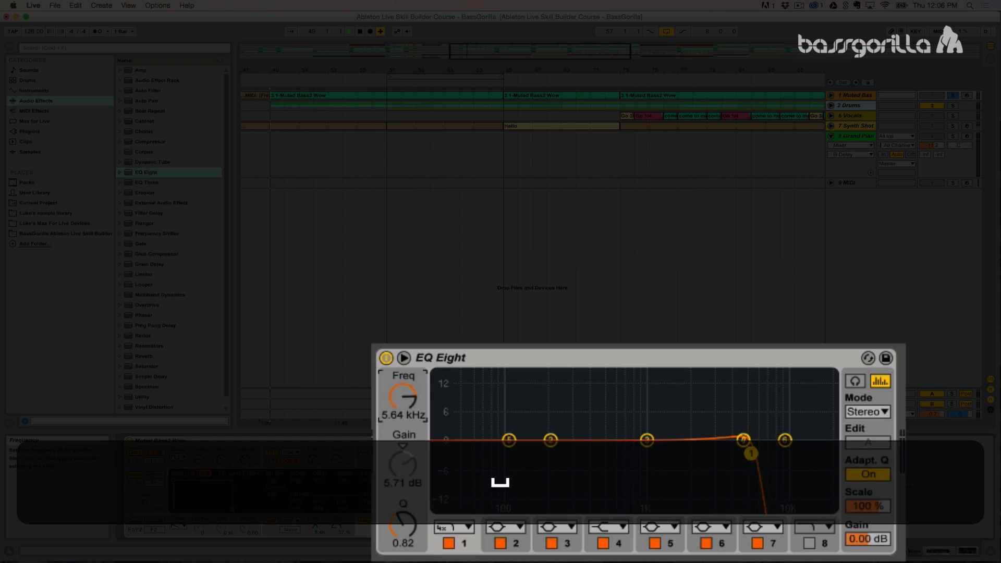
{"action": "mouse_move", "coordinate": [398, 399]}
{"action": "left_mouse_down"}
{"action": "mouse_move", "coordinate": [398, 433]}
{"action": "mouse_move", "coordinate": [398, 408]}
{"action": "left_mouse_up"}
{"action": "key", "text": "space"}
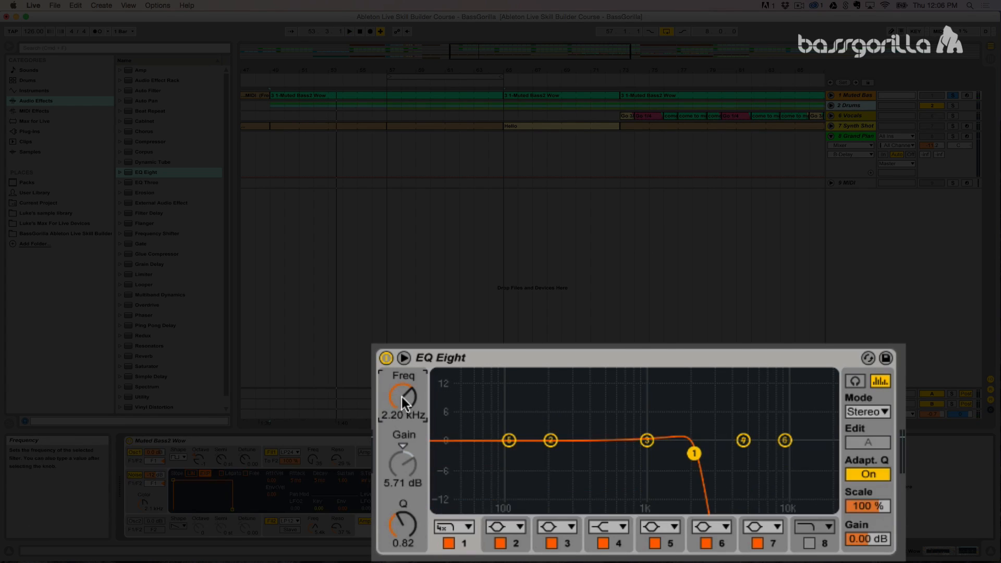
Change filter 1 back to a bell and reset its gain to 0.00 dB
{"action": "left_click", "coordinate": [455, 527]}
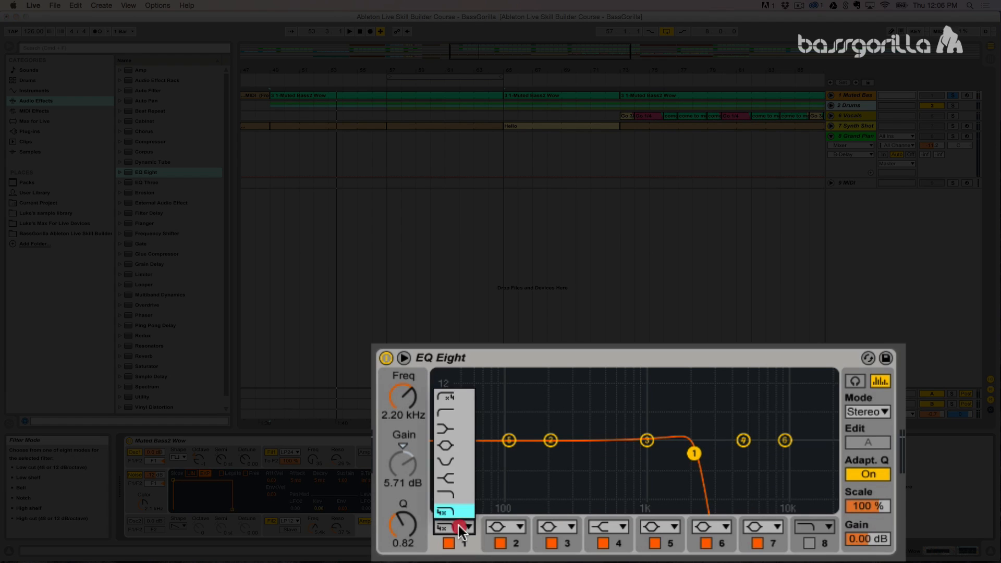
{"action": "left_click", "coordinate": [447, 444]}
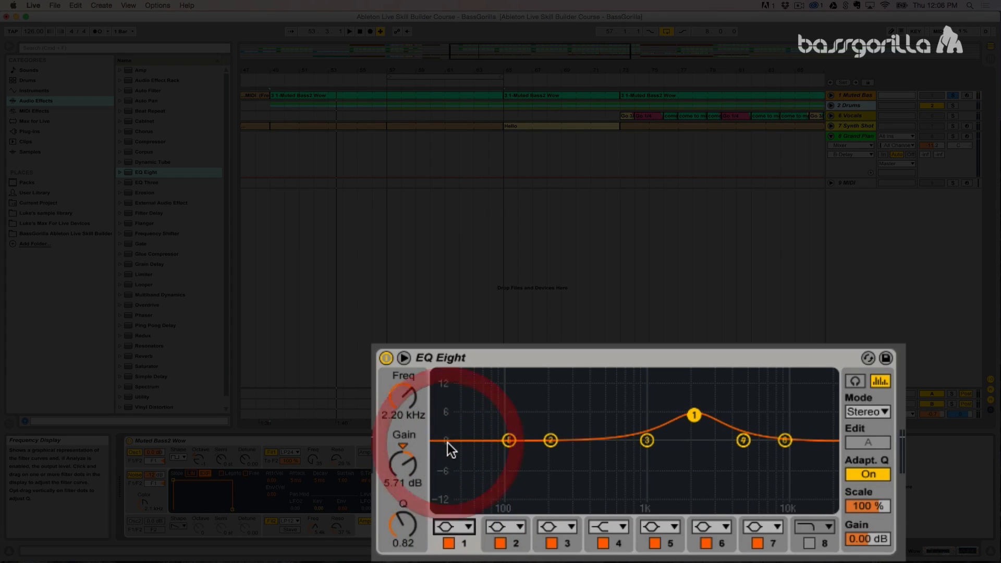
{"action": "left_click", "coordinate": [402, 446]}
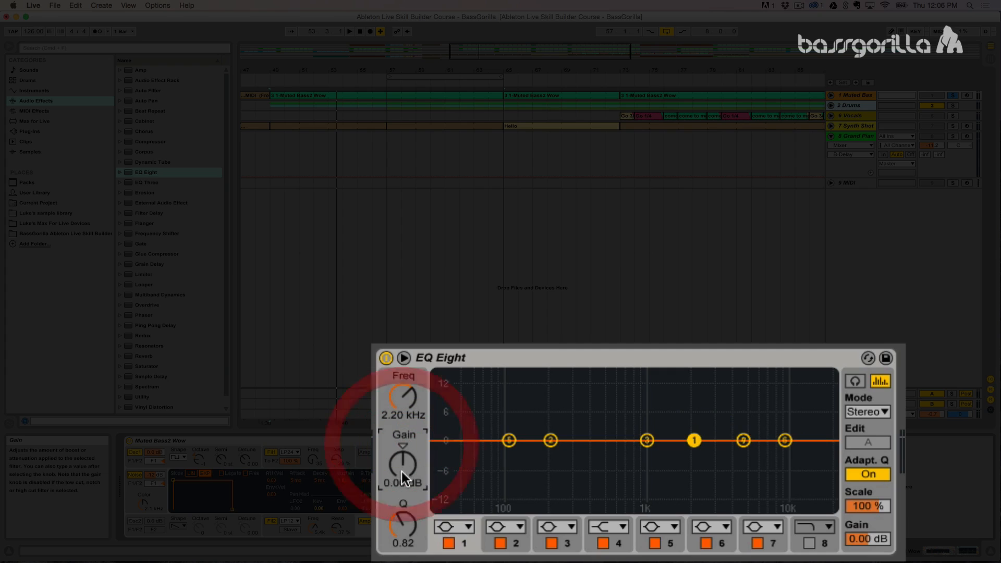
Turn on audition mode and shape the bell into a 14.5 dB boost at 1.55 kHz, soloing its band during playback
{"action": "left_click", "coordinate": [855, 381]}
{"action": "left_click_drag", "start_coordinate": [696, 436], "coordinate": [663, 395]}
{"action": "key", "text": "space"}
{"action": "key", "text": "space"}
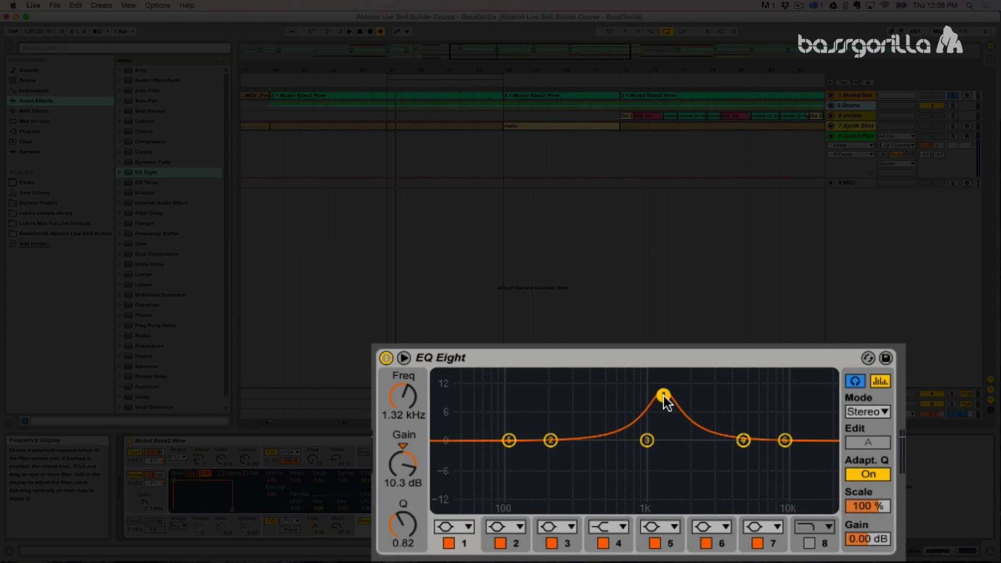
{"action": "key", "text": "space"}
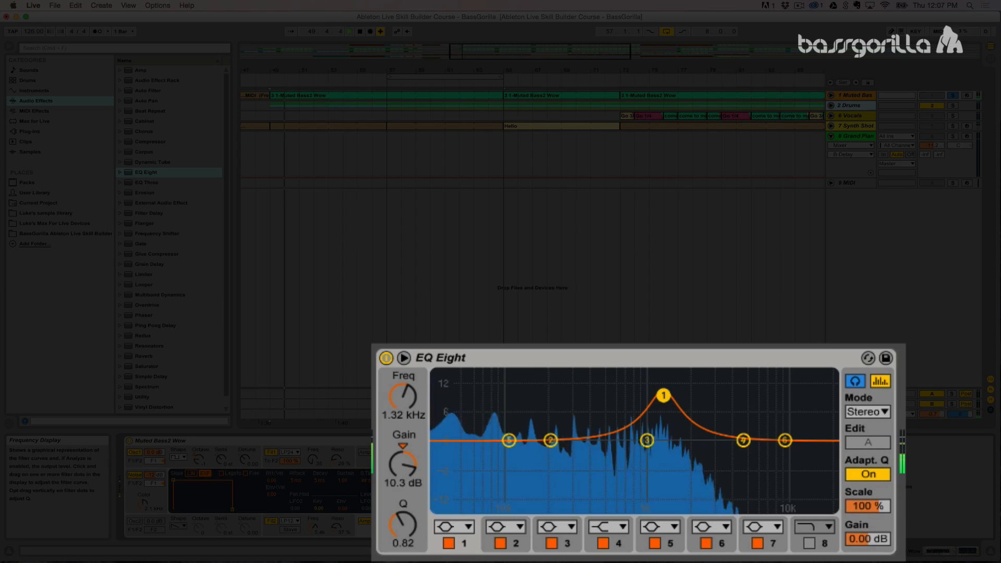
{"action": "mouse_move", "coordinate": [664, 395]}
{"action": "left_mouse_down"}
{"action": "mouse_move", "coordinate": [572, 380]}
{"action": "mouse_move", "coordinate": [672, 376]}
{"action": "left_mouse_up"}
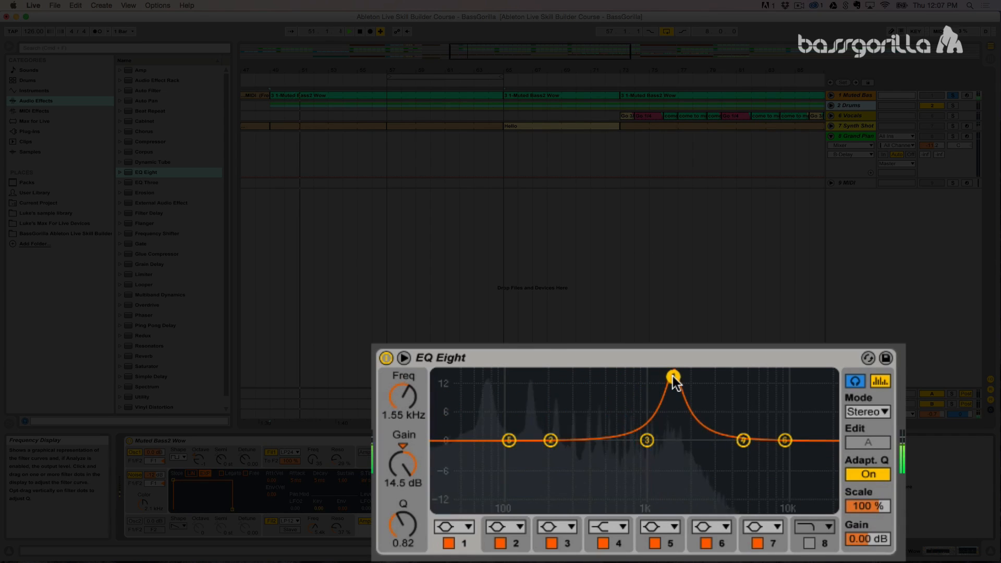
{"action": "key", "text": "space"}
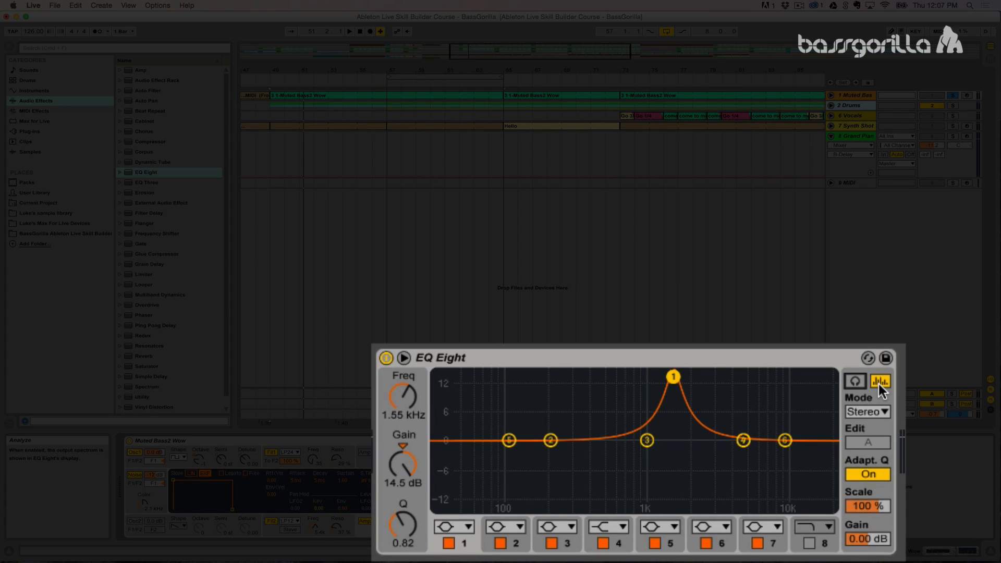
Play the bass and toggle EQ Eight's spectrum analyzer off and on to compare the display
{"action": "key", "text": "space"}
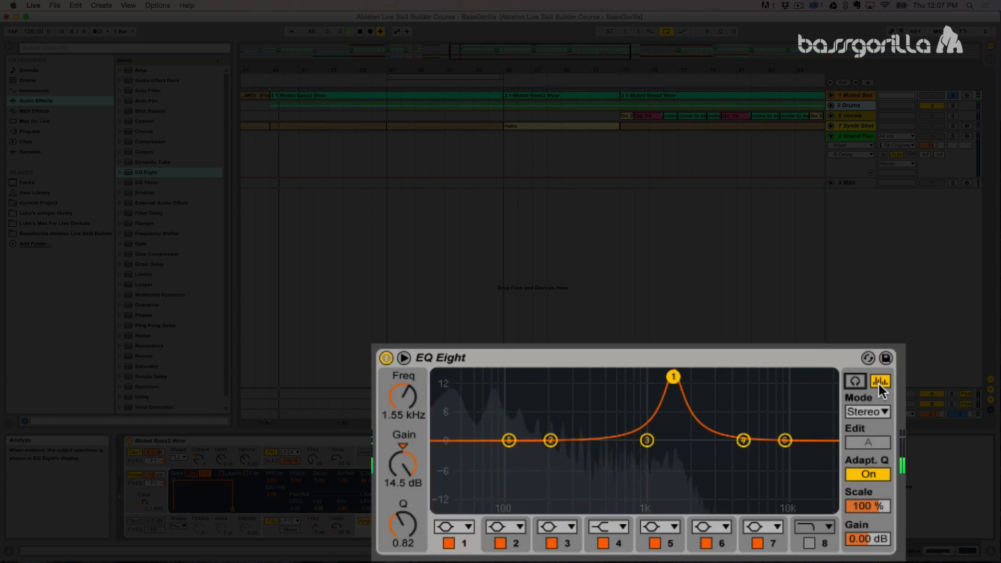
{"action": "left_click", "coordinate": [878, 382]}
{"action": "left_click", "coordinate": [878, 384]}
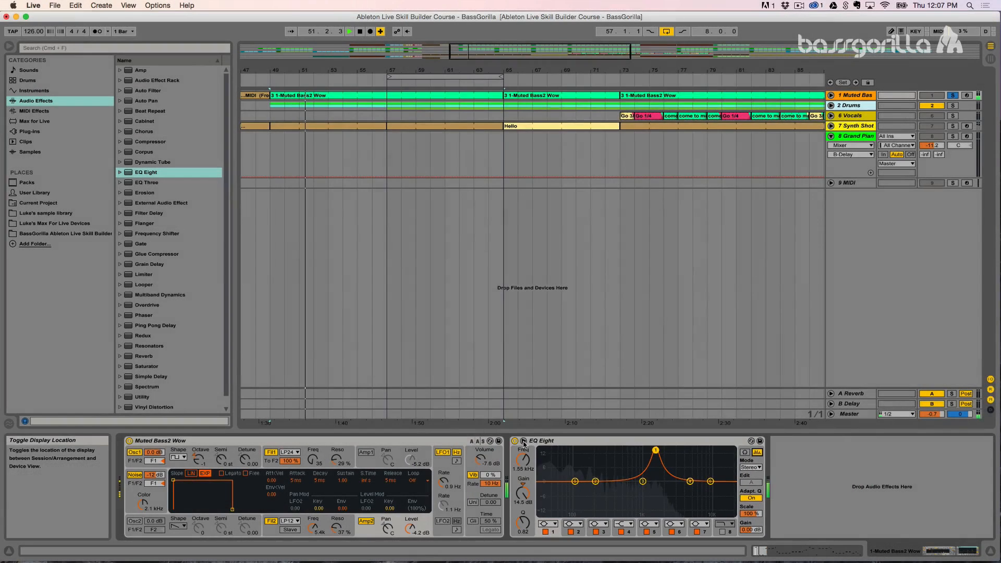
Expand EQ Eight's frequency display, move filter 1 to 2.22 kHz with an 8.33 dB boost, and stop playback
{"action": "left_click", "coordinate": [524, 442]}
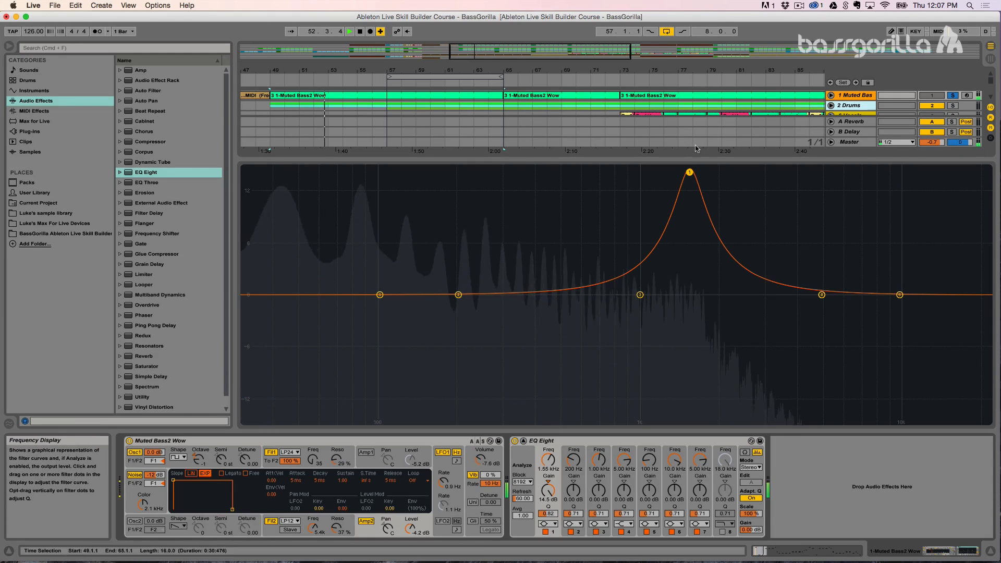
{"action": "left_click_drag", "start_coordinate": [689, 172], "coordinate": [730, 224]}
{"action": "key", "text": "space"}
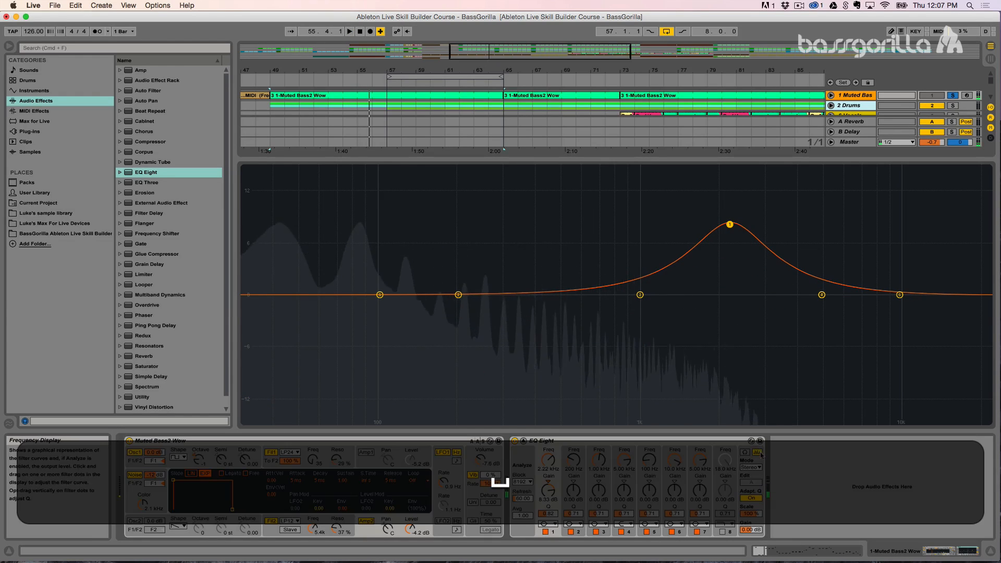
Keep EQ Eight in Stereo mode and turn filter 1 into a -9.98 dB cut at 1.66 kHz
{"action": "left_click", "coordinate": [754, 469]}
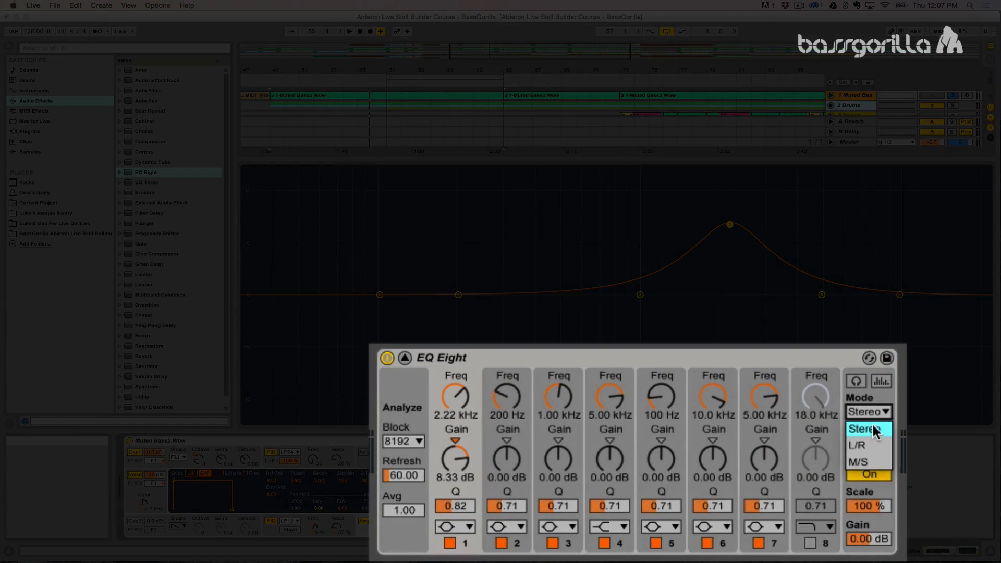
{"action": "left_click", "coordinate": [752, 476]}
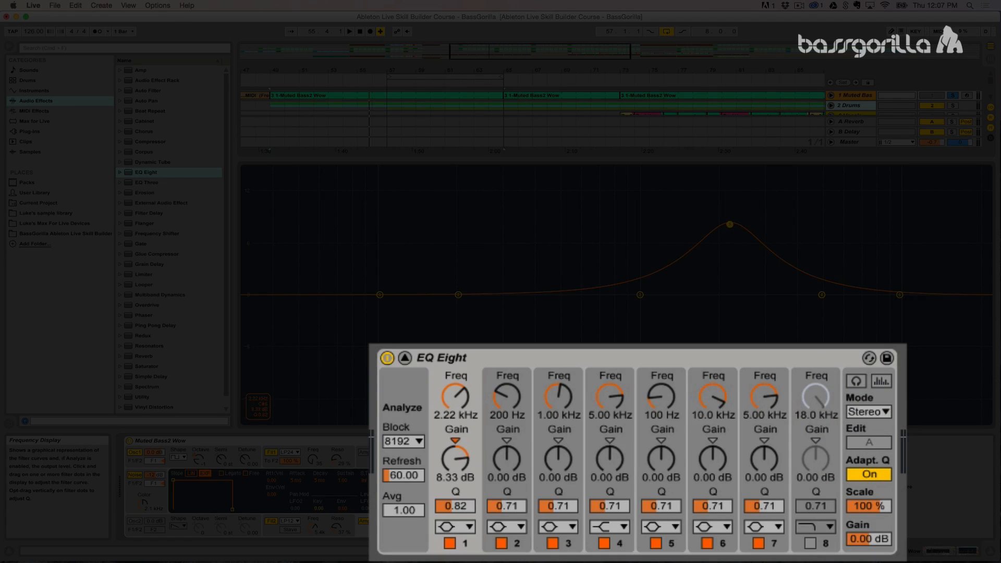
{"action": "left_click_drag", "start_coordinate": [732, 225], "coordinate": [697, 379]}
Set EQ Eight to L/R mode and move the left channel's filter 1 to 438 Hz at -10.4 dB
{"action": "left_click", "coordinate": [873, 413]}
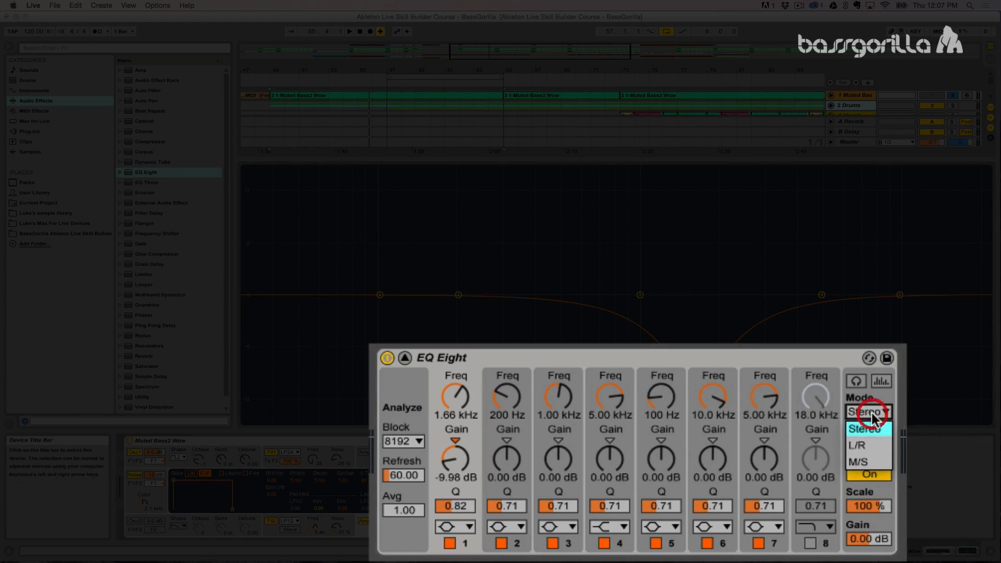
{"action": "left_click", "coordinate": [865, 442]}
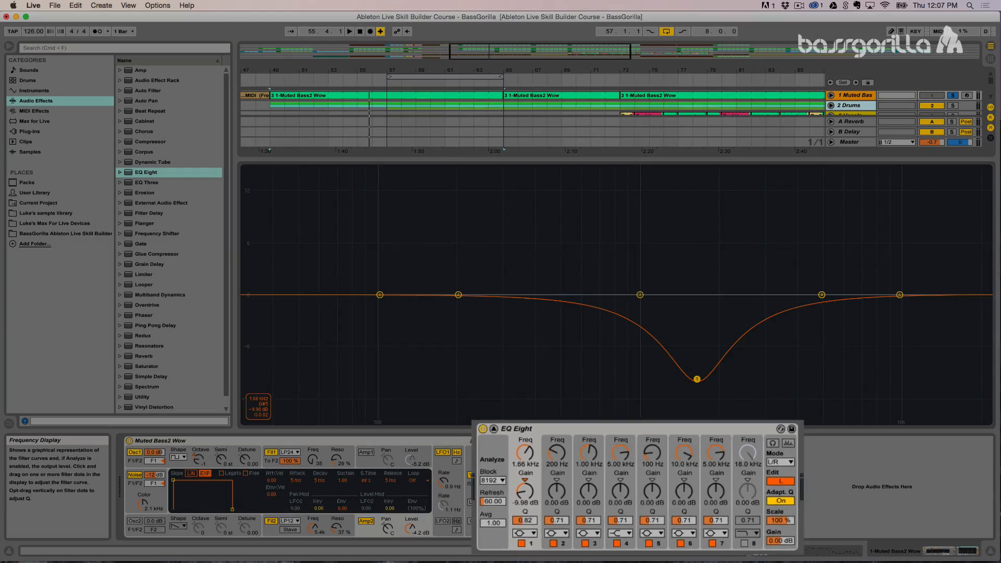
{"action": "left_click_drag", "start_coordinate": [697, 380], "coordinate": [546, 382]}
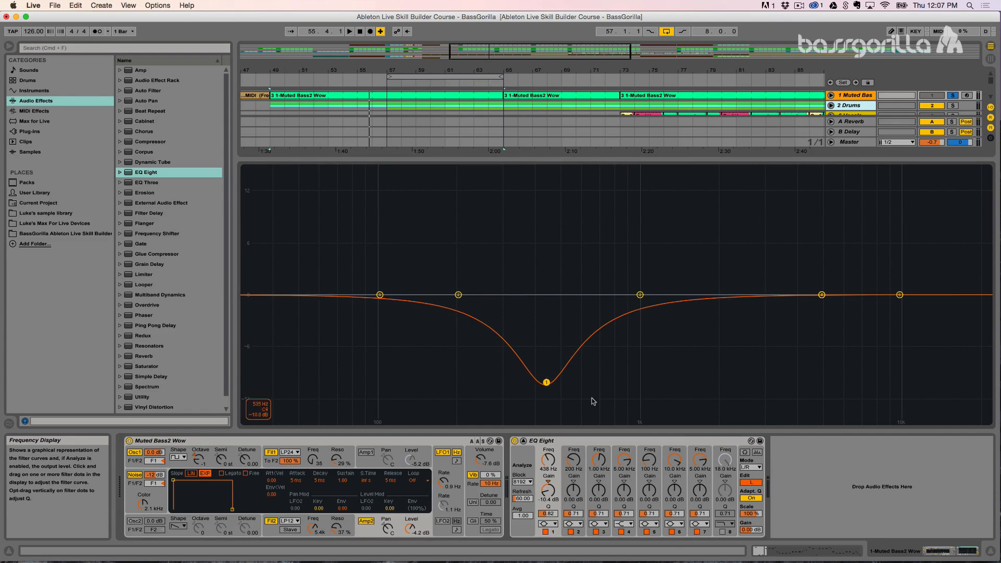
Boost the right channel's filter 4 by 11.7 dB at 2.43 kHz and return to editing the left channel
{"action": "left_click", "coordinate": [746, 485]}
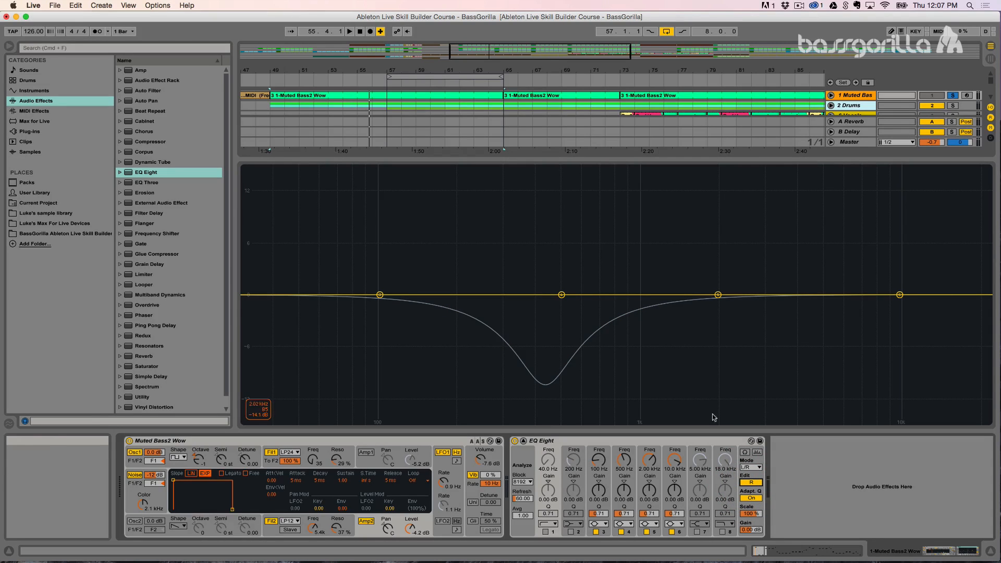
{"action": "left_click_drag", "start_coordinate": [561, 295], "coordinate": [740, 197]}
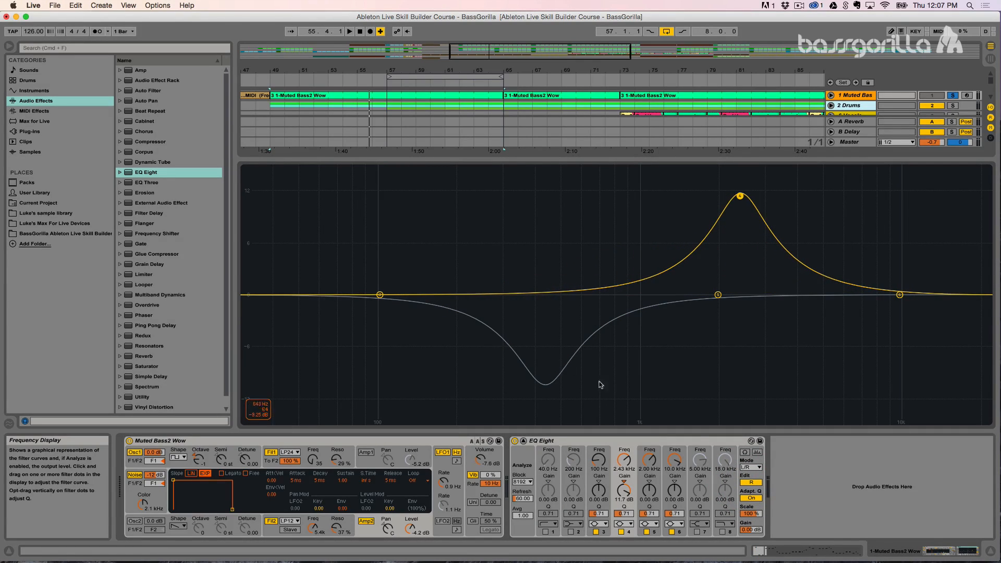
{"action": "left_click", "coordinate": [750, 483]}
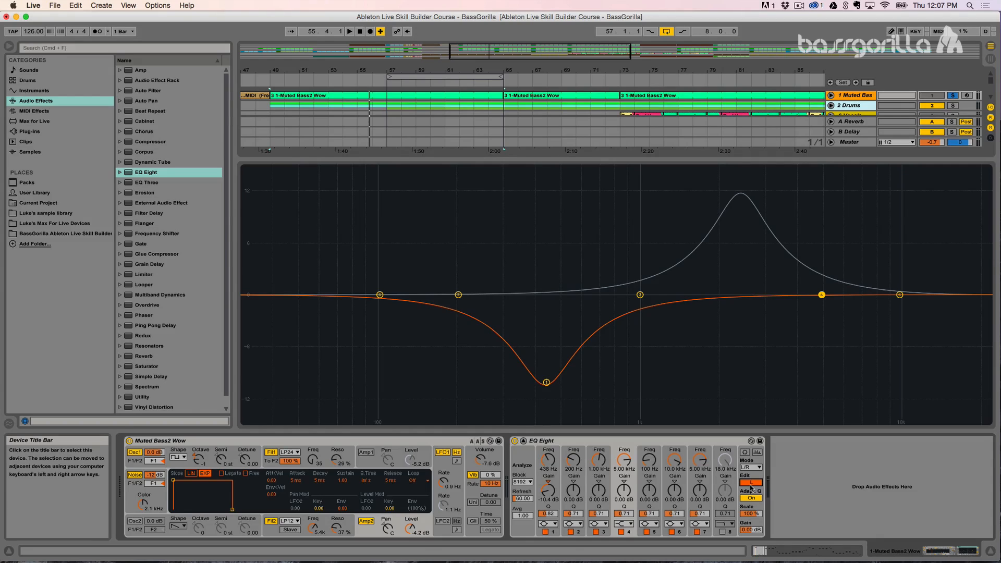
Add an EQ Eight to the end of the Grand Piano track's device chain and expand its frequency display
{"action": "key", "text": "space"}
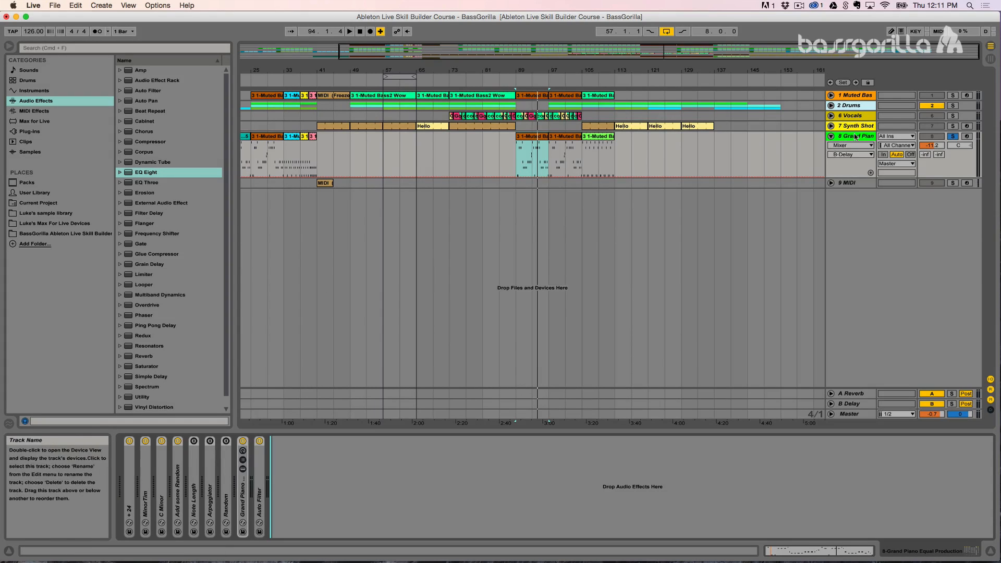
{"action": "double_click", "coordinate": [129, 174]}
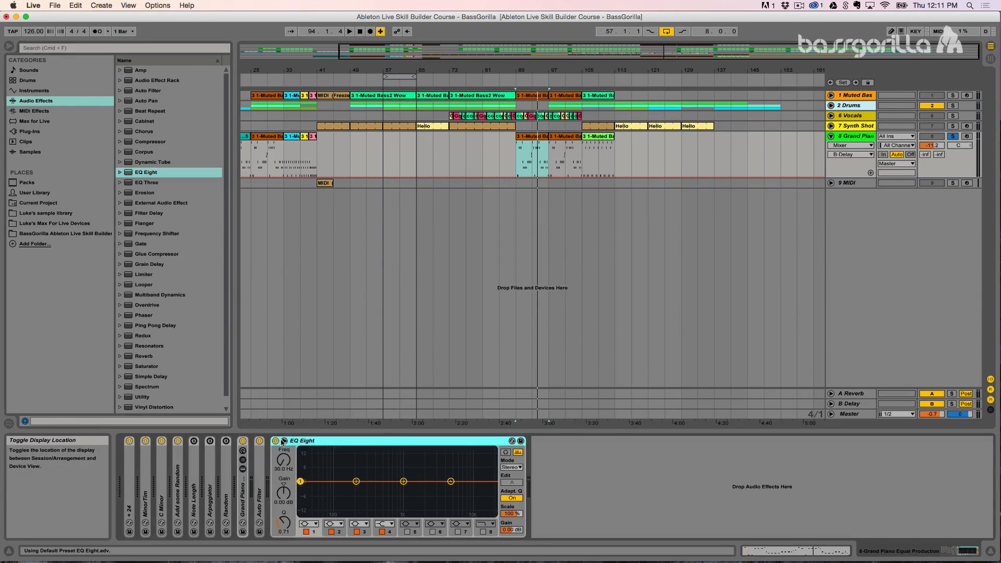
{"action": "left_click", "coordinate": [283, 441]}
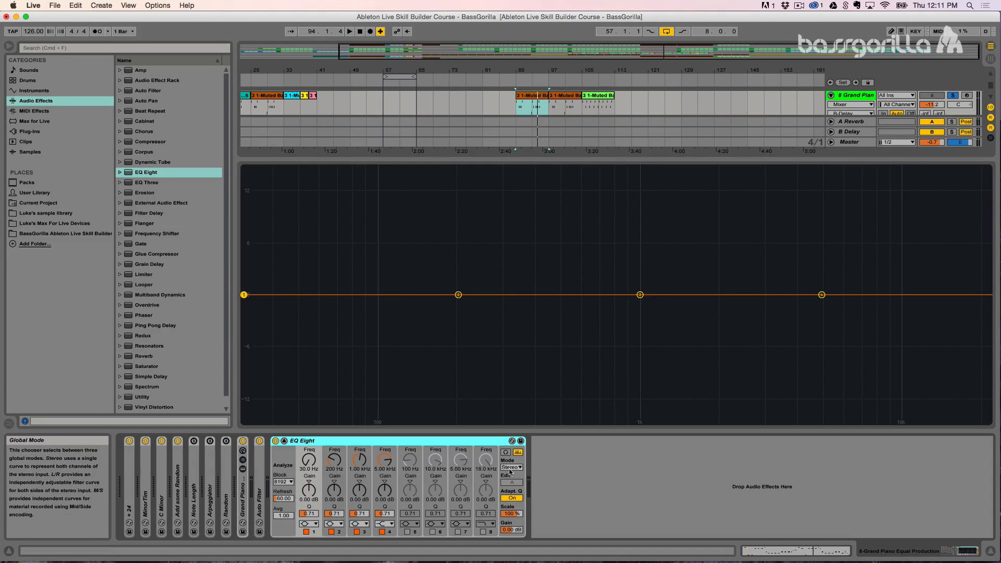
Set the piano's EQ Eight to M/S mode and switch editing to the side channel
{"action": "left_click", "coordinate": [510, 468]}
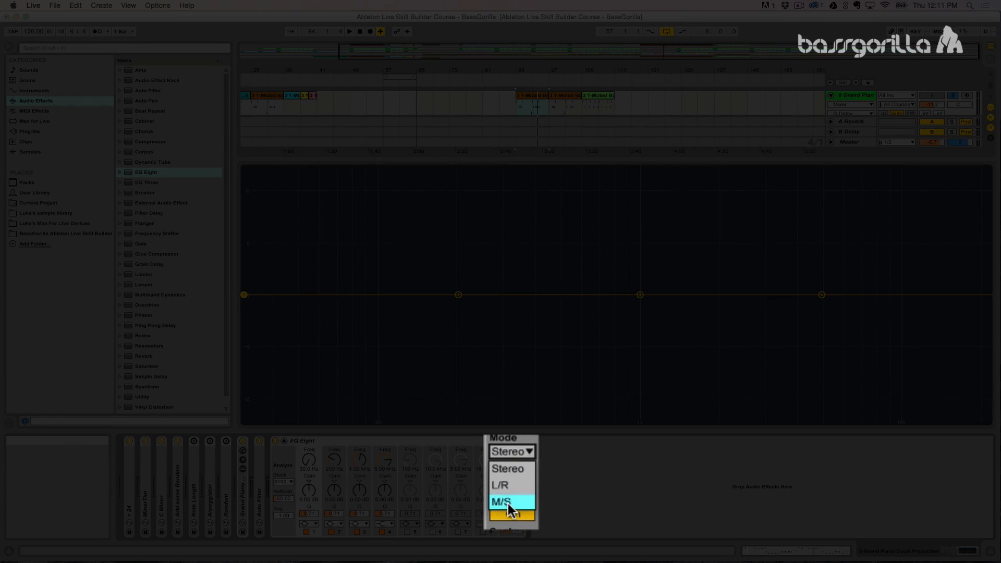
{"action": "left_click", "coordinate": [508, 493]}
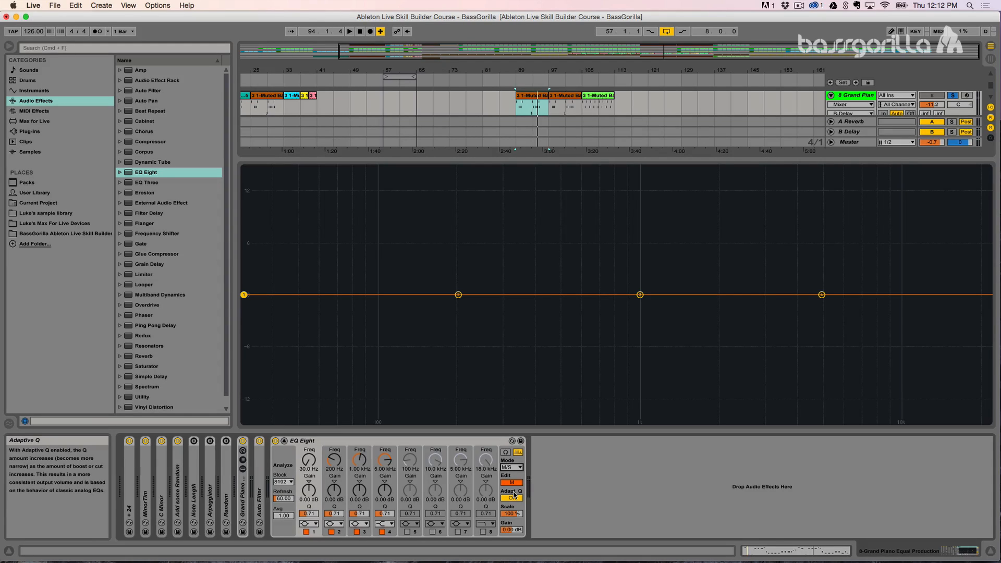
{"action": "left_click", "coordinate": [511, 482]}
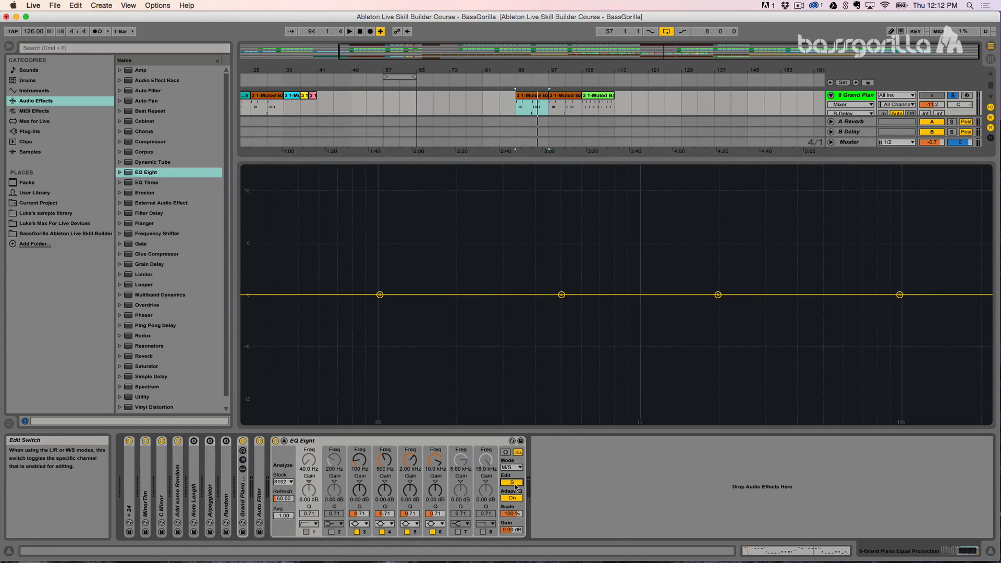
Compare the piano EQ's mid and side curves by alternating the edited channel, ending on mid, and start playback
{"action": "left_click", "coordinate": [513, 483]}
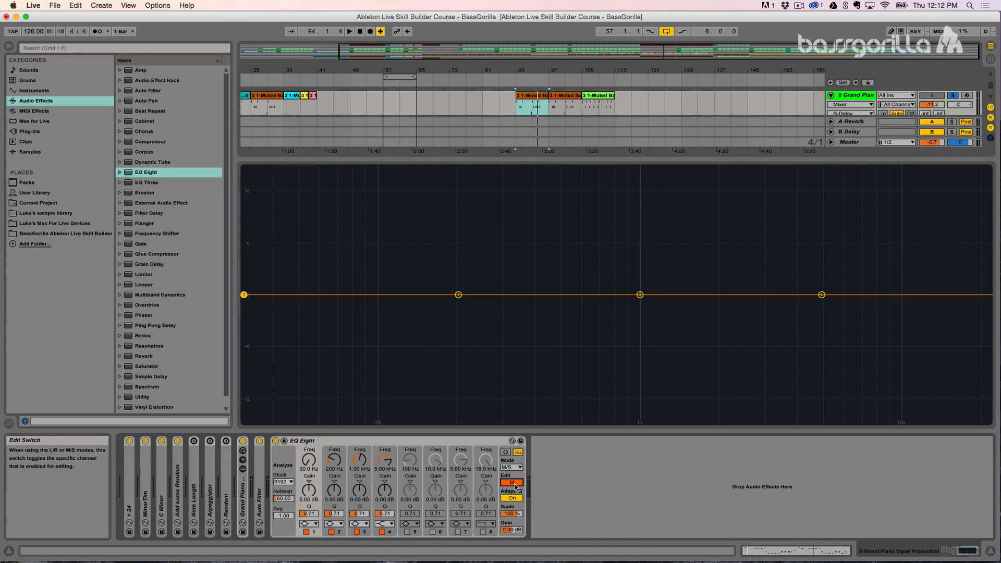
{"action": "left_click", "coordinate": [514, 484]}
{"action": "left_click", "coordinate": [513, 484]}
{"action": "left_click", "coordinate": [514, 484]}
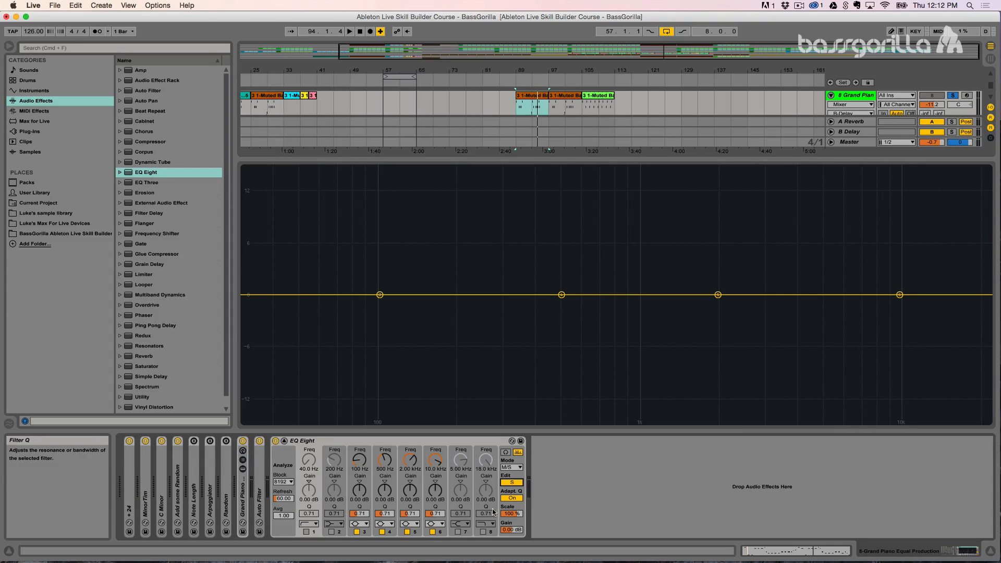
{"action": "left_click", "coordinate": [511, 483]}
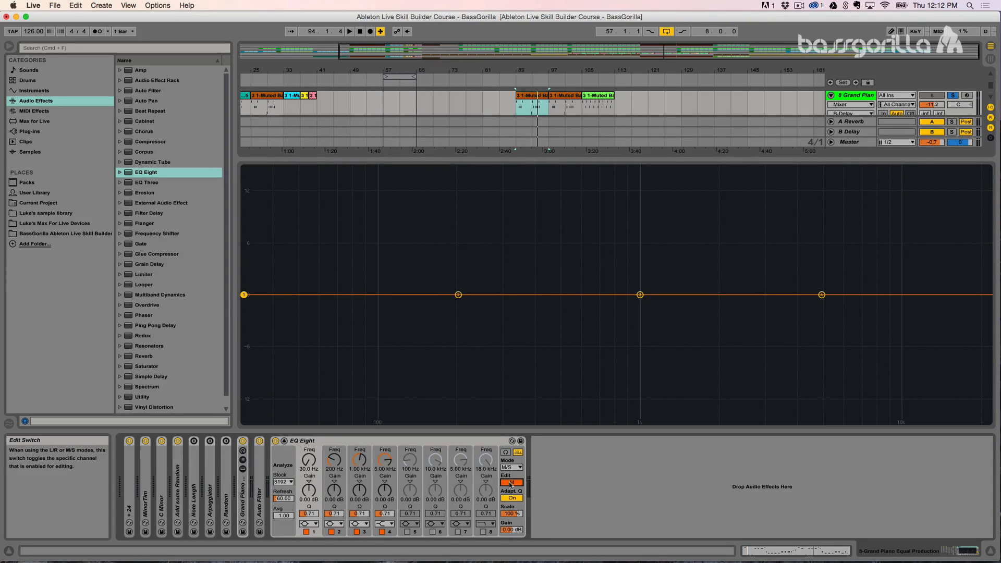
{"action": "key", "text": "space"}
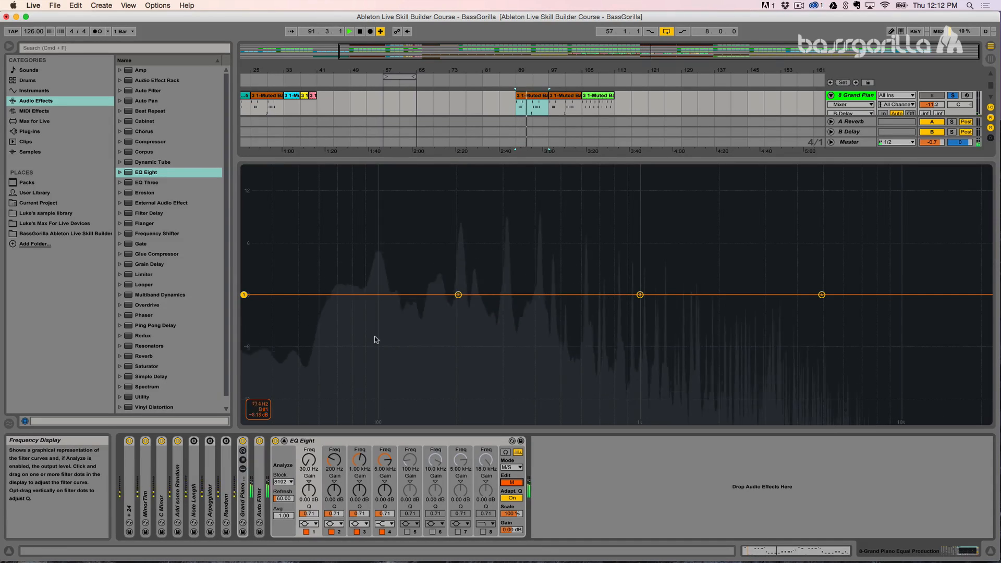
Switch to the side channel and make filter 3 a 48 dB/octave low cut at 563 Hz
{"action": "left_click", "coordinate": [512, 482]}
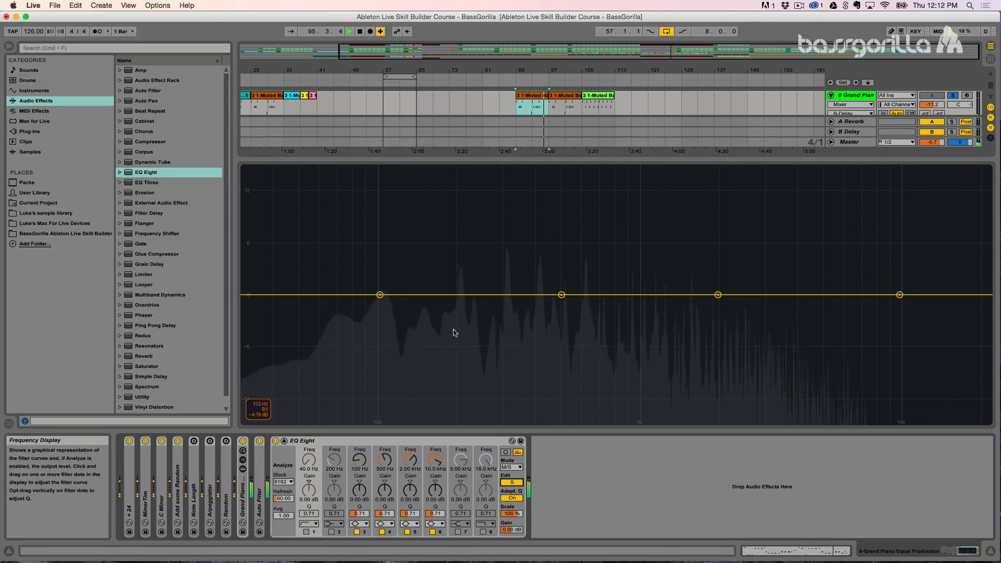
{"action": "left_click", "coordinate": [380, 295]}
{"action": "left_click", "coordinate": [359, 524]}
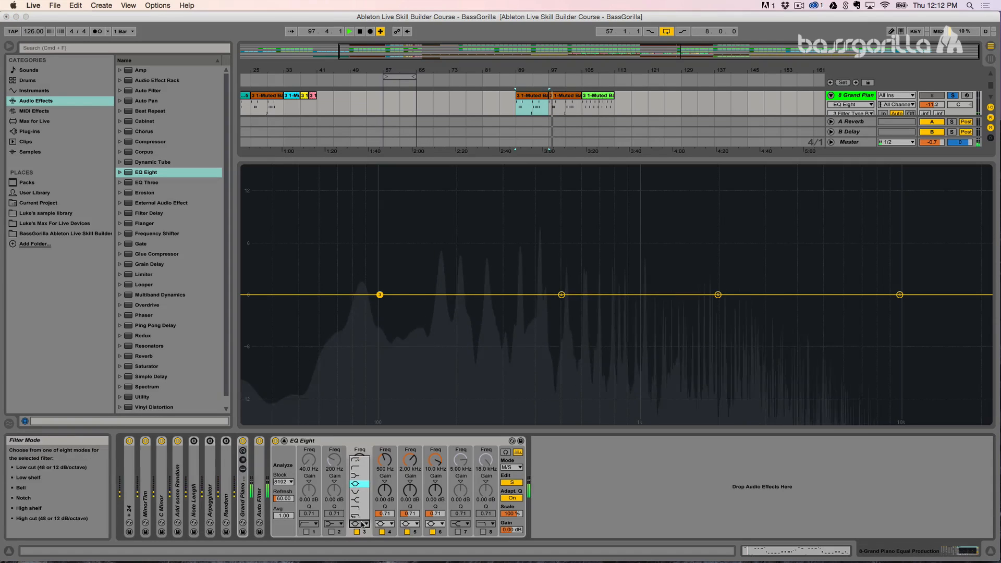
{"action": "left_click", "coordinate": [357, 468]}
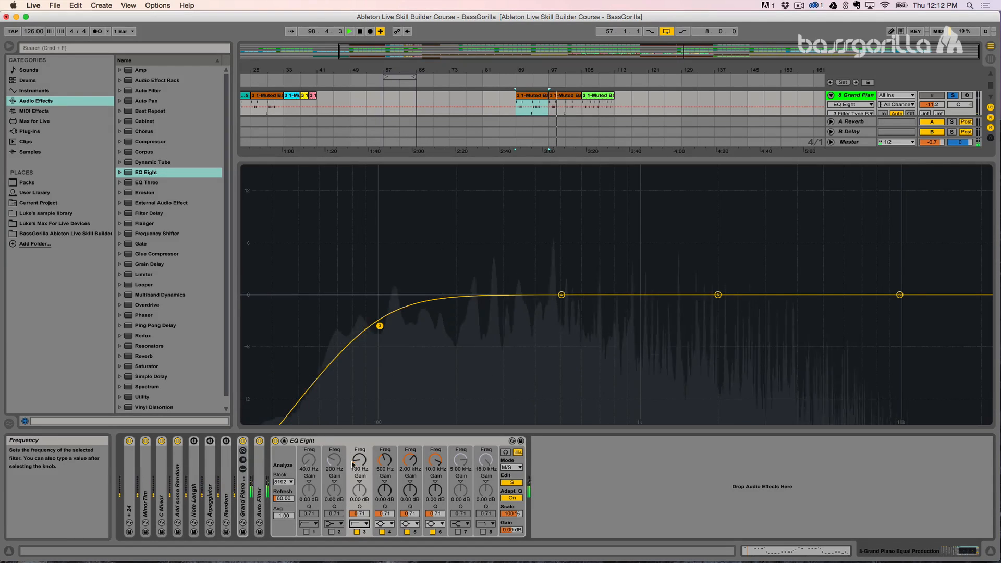
{"action": "left_click_drag", "start_coordinate": [359, 460], "coordinate": [359, 436]}
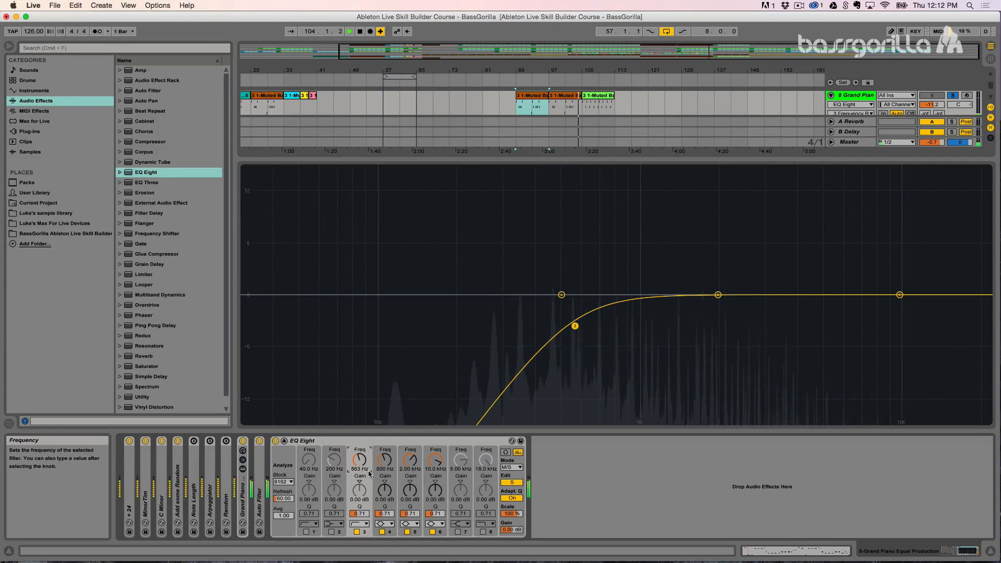
{"action": "left_click", "coordinate": [363, 522]}
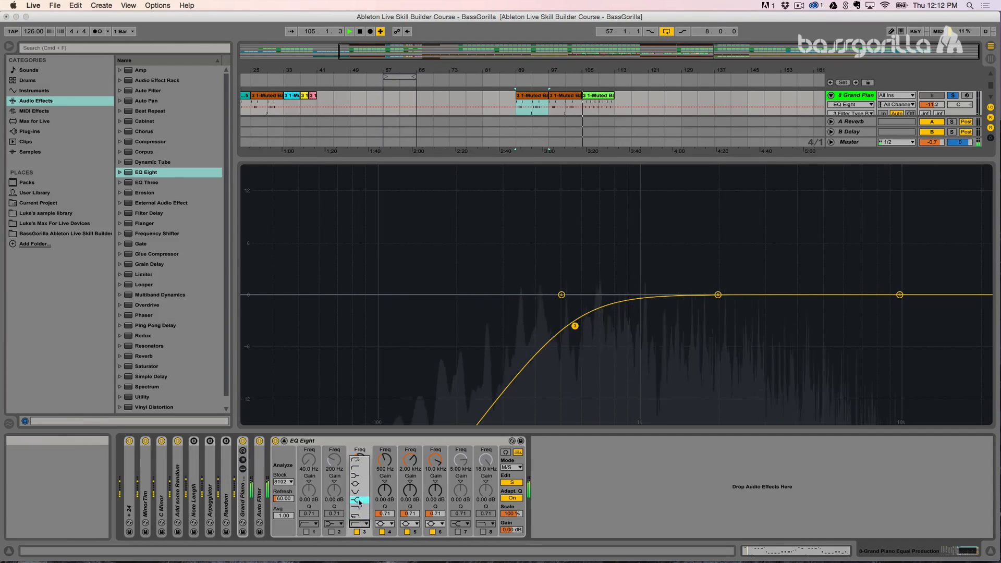
{"action": "left_click", "coordinate": [355, 460]}
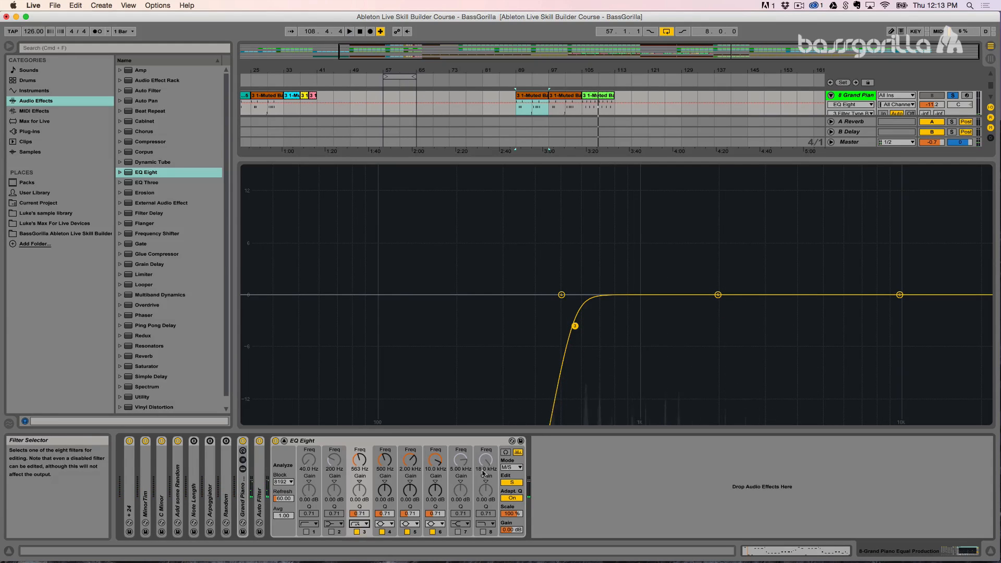
Turn the side channel's filter 6 into a high shelf at 2.08 kHz with 6.90 dB gain and Q 0.41 during playback
{"action": "left_click", "coordinate": [899, 296]}
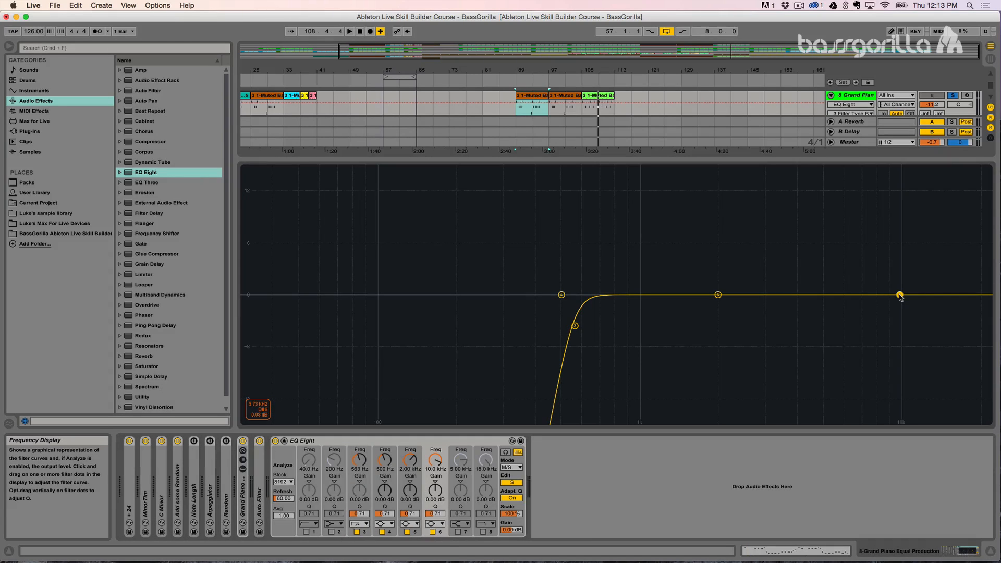
{"action": "left_click", "coordinate": [435, 524]}
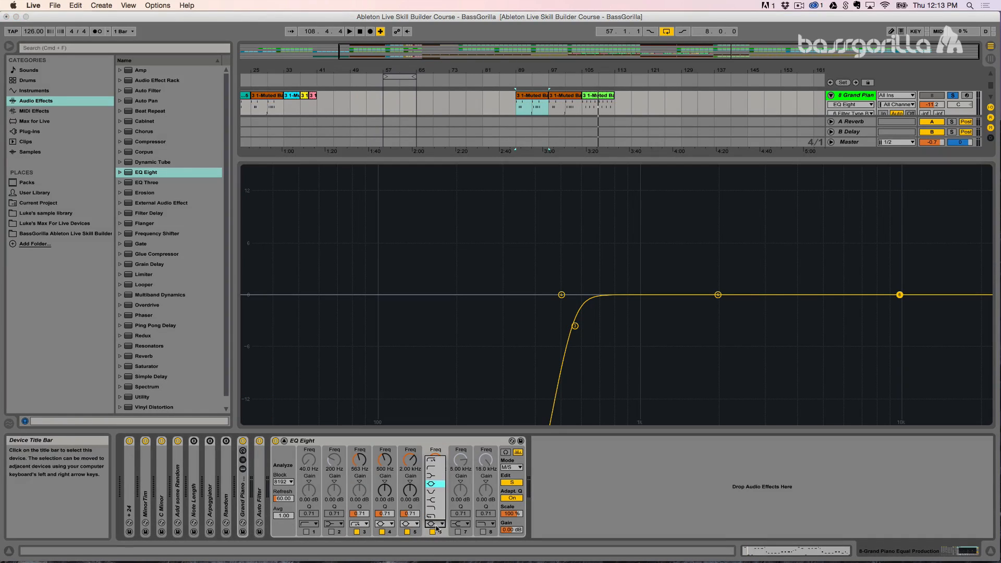
{"action": "left_click", "coordinate": [435, 500]}
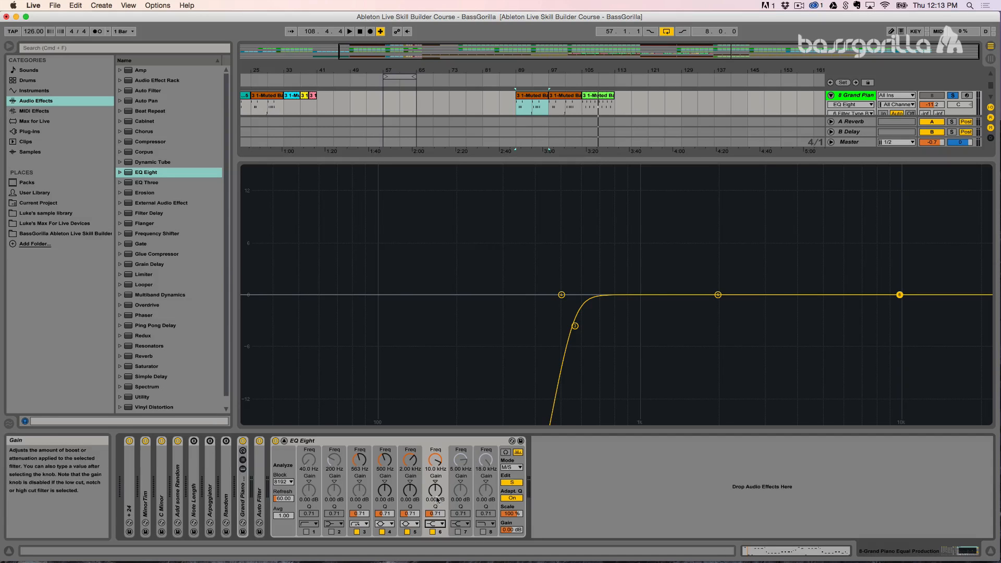
{"action": "key", "text": "space"}
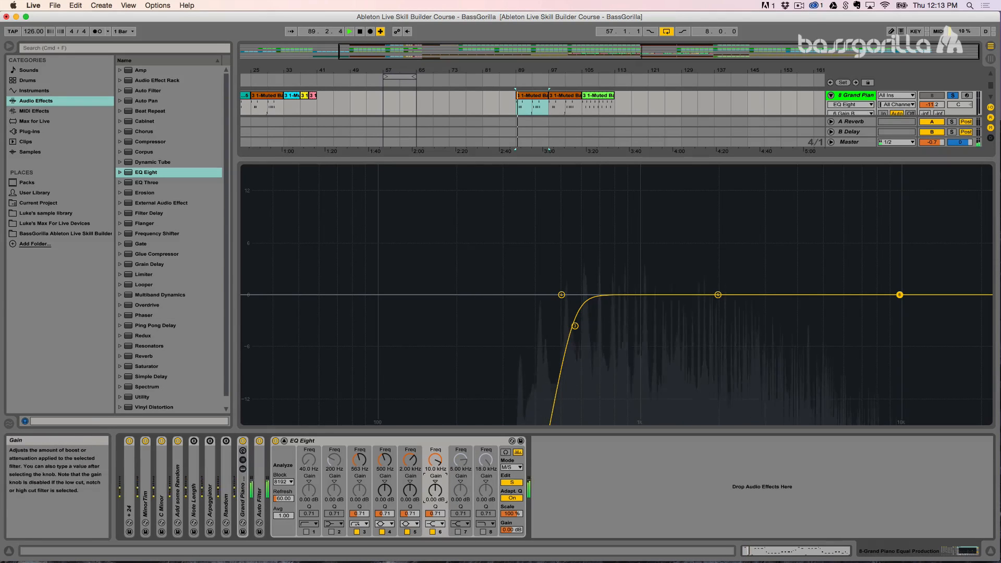
{"action": "left_click_drag", "start_coordinate": [434, 492], "coordinate": [436, 528]}
{"action": "left_click_drag", "start_coordinate": [435, 491], "coordinate": [435, 482]}
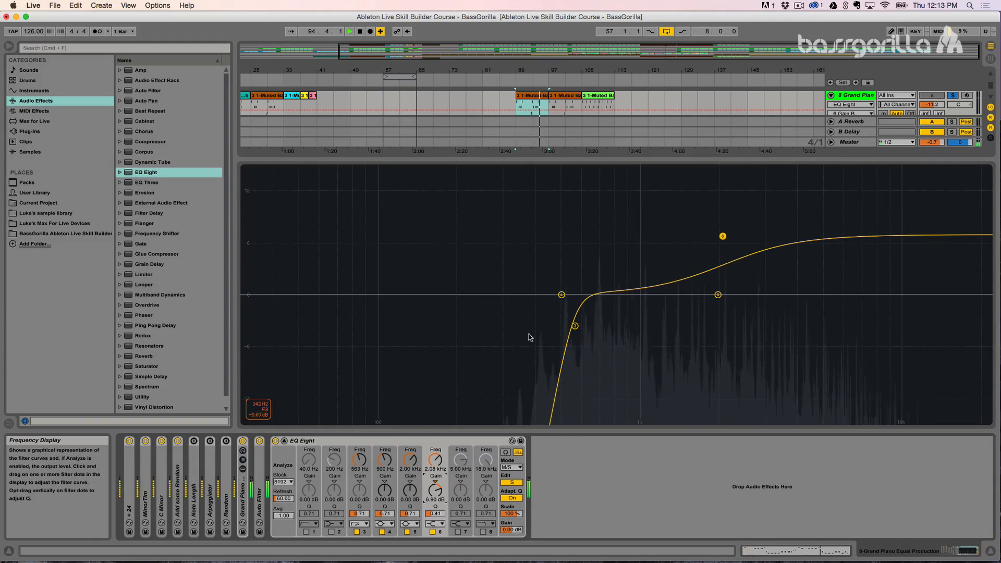
Set the side channel's filter 4 to a 12 dB/octave low cut at 435 Hz with Q 0.35 and move filter 3 to 438 Hz
{"action": "left_click_drag", "start_coordinate": [561, 294], "coordinate": [563, 315]}
{"action": "left_click", "coordinate": [391, 523]}
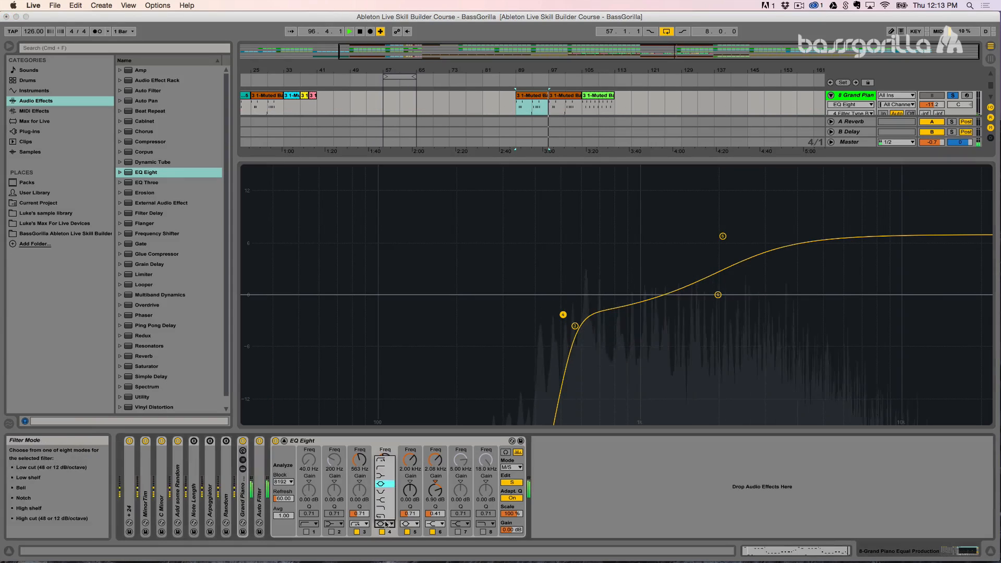
{"action": "left_click", "coordinate": [389, 466]}
{"action": "left_click_drag", "start_coordinate": [562, 326], "coordinate": [546, 361]}
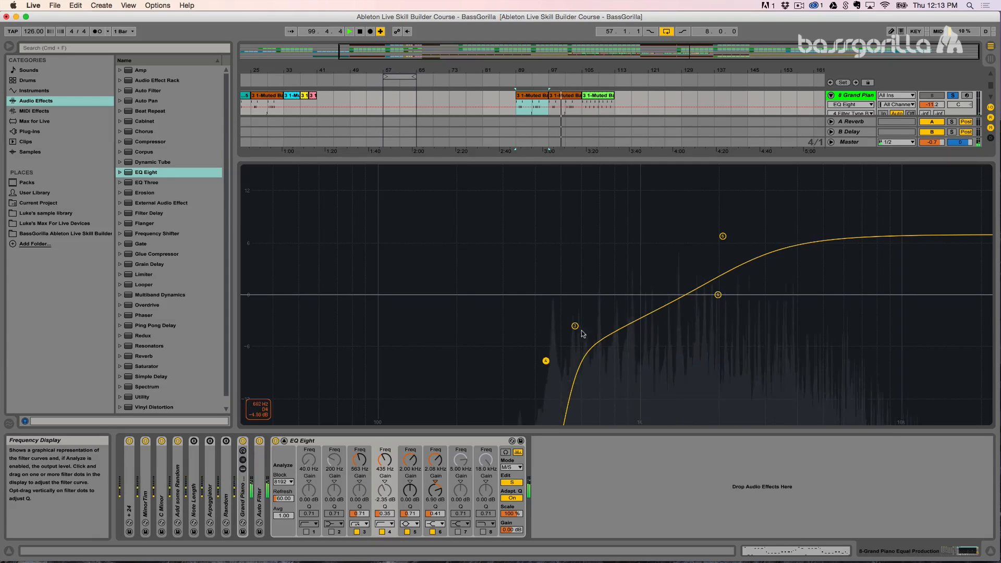
{"action": "left_click_drag", "start_coordinate": [575, 326], "coordinate": [547, 329]}
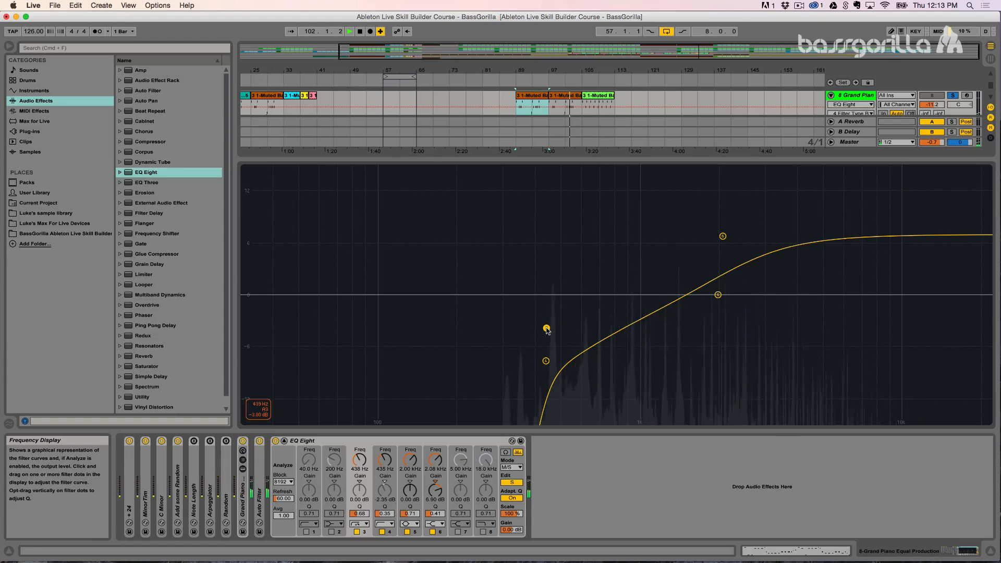
{"action": "key", "text": "space"}
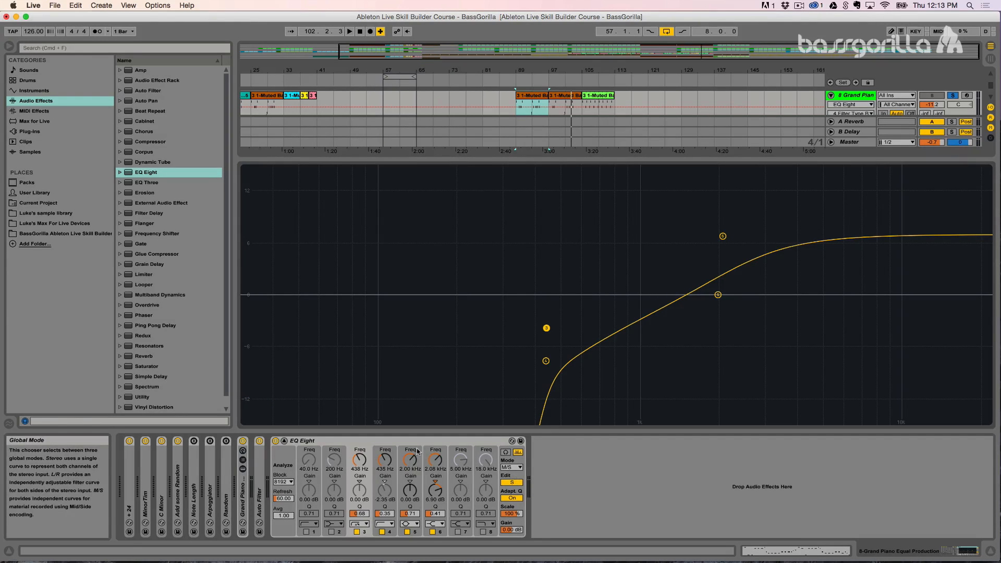
Return EQ Eight to its compact view and compare the piano with the device bypassed and active
{"action": "left_click", "coordinate": [284, 441]}
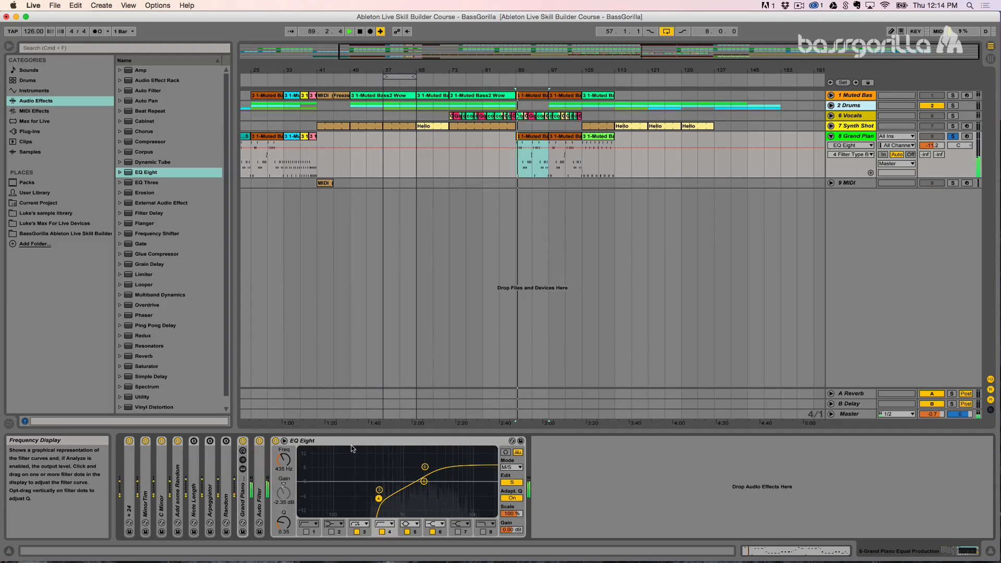
{"action": "left_click", "coordinate": [276, 442]}
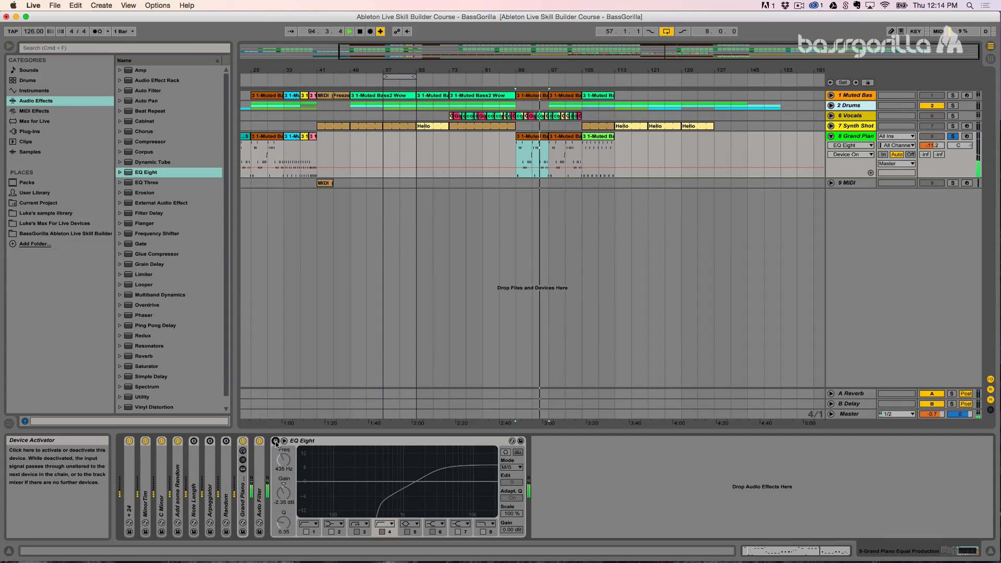
{"action": "left_click", "coordinate": [276, 442]}
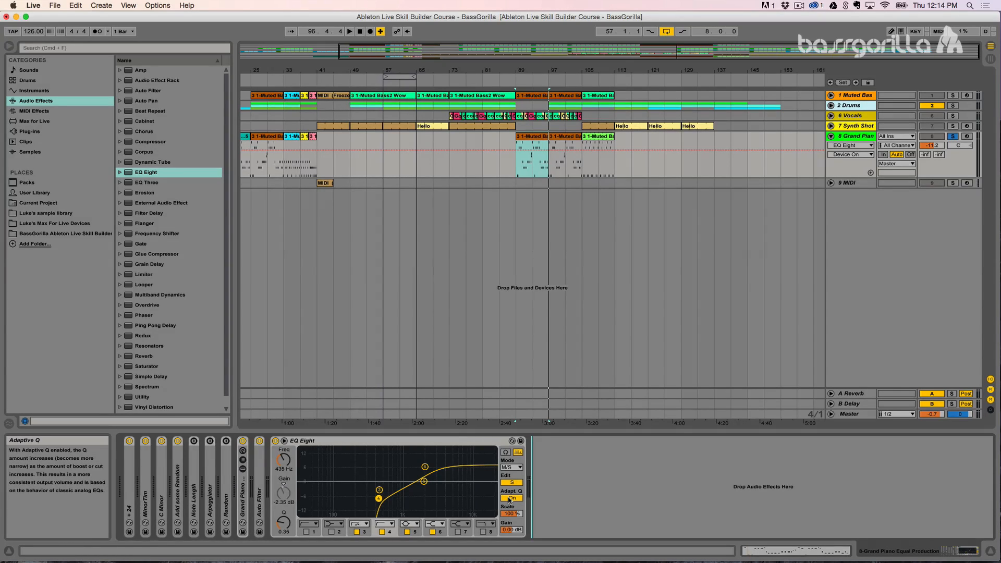
In the expanded display, boost the mid channel's filter 2 by 5.71 dB at 200 Hz with Q 2.67 during playback
{"action": "left_click", "coordinate": [284, 440]}
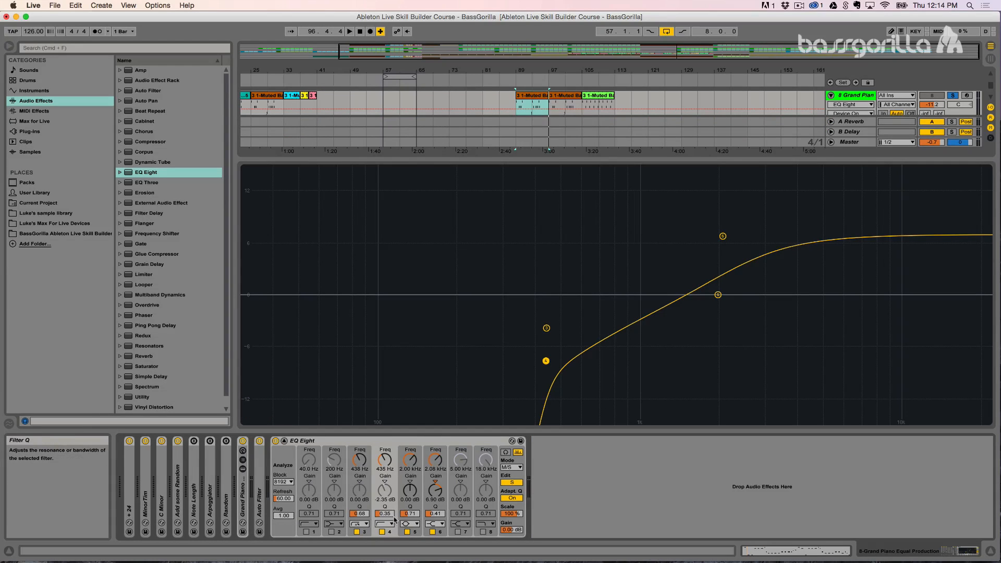
{"action": "left_click", "coordinate": [412, 485]}
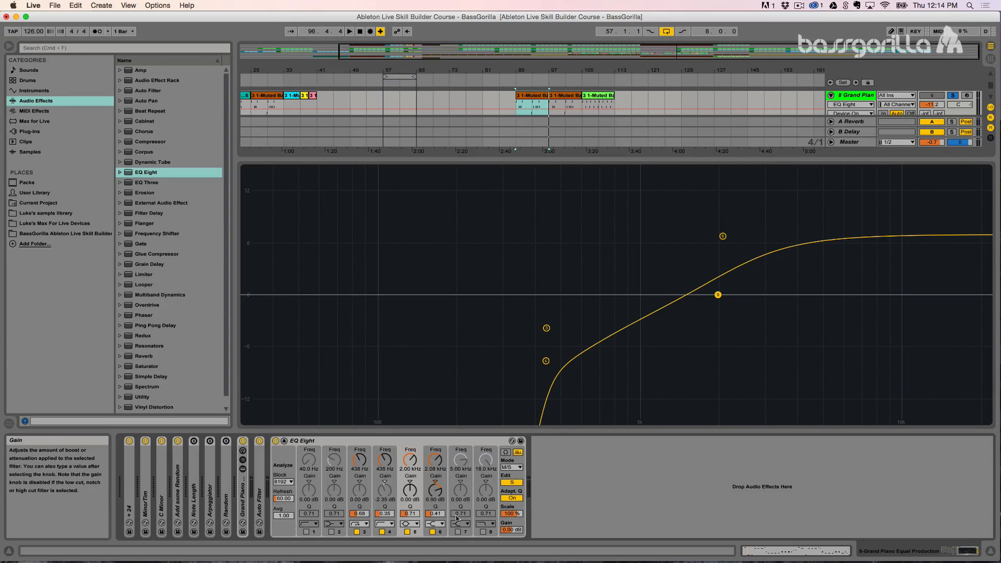
{"action": "left_click", "coordinate": [512, 482]}
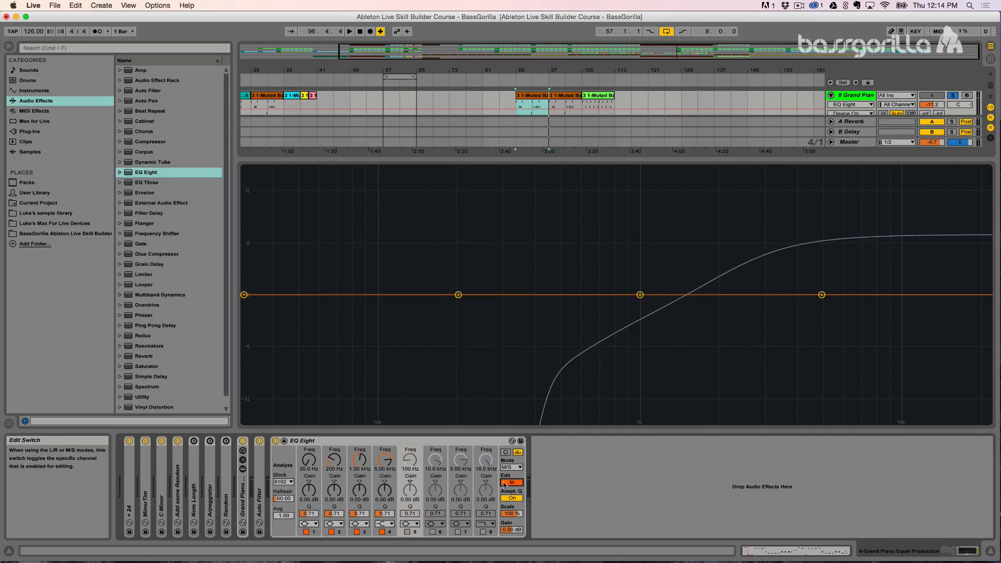
{"action": "left_click", "coordinate": [458, 295]}
{"action": "key", "text": "space"}
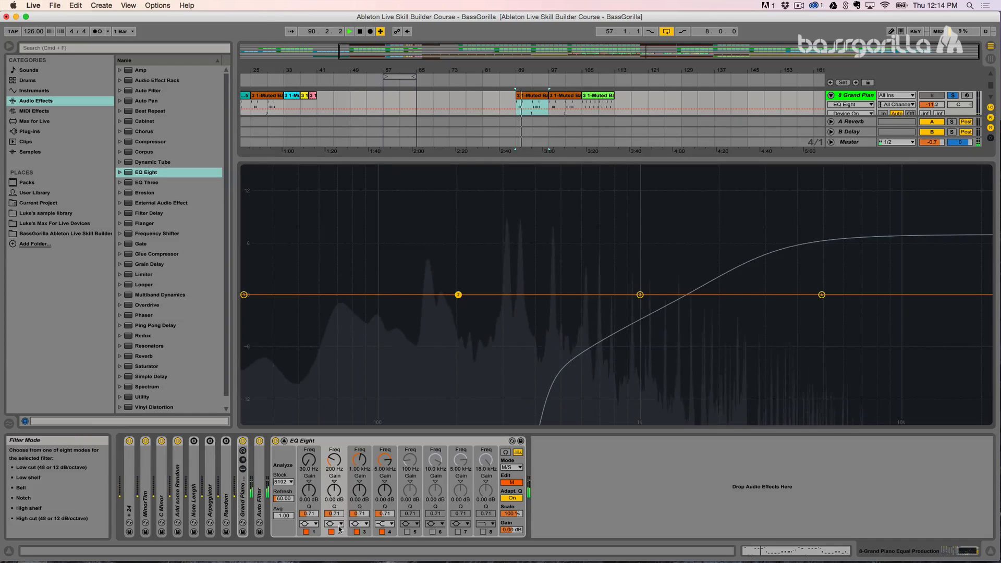
{"action": "mouse_move", "coordinate": [331, 496]}
{"action": "left_mouse_down"}
{"action": "mouse_move", "coordinate": [333, 513]}
{"action": "mouse_move", "coordinate": [333, 492]}
{"action": "left_mouse_up"}
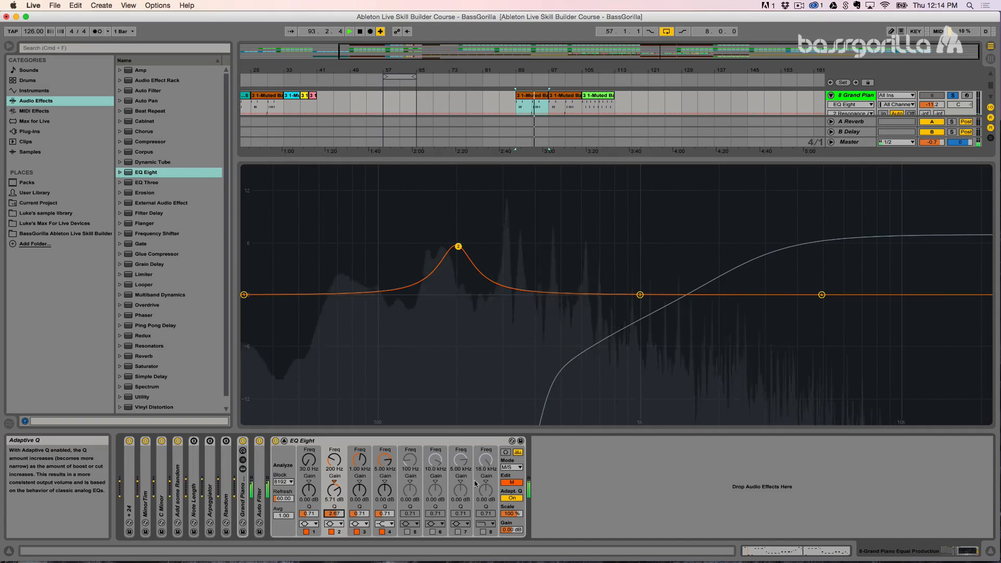
Sweep filter 2's gain with Adaptive Q on and off, leaving the gain at 0.24 dB and Adaptive Q enabled
{"action": "mouse_move", "coordinate": [334, 492]}
{"action": "left_mouse_down"}
{"action": "mouse_move", "coordinate": [334, 475]}
{"action": "mouse_move", "coordinate": [333, 502]}
{"action": "left_mouse_up"}
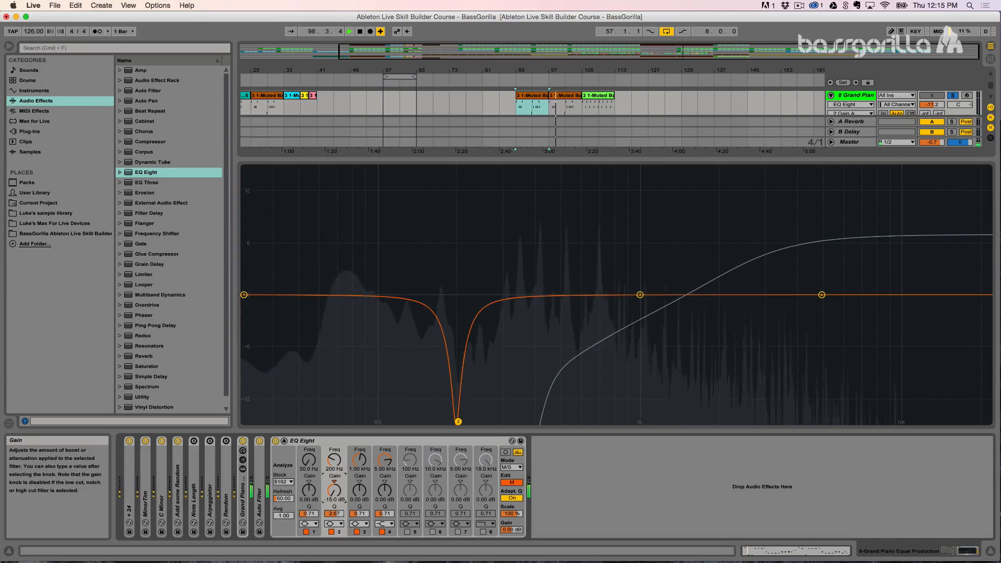
{"action": "mouse_move", "coordinate": [334, 503]}
{"action": "left_mouse_down"}
{"action": "mouse_move", "coordinate": [333, 513]}
{"action": "mouse_move", "coordinate": [334, 475]}
{"action": "mouse_move", "coordinate": [333, 494]}
{"action": "left_mouse_up"}
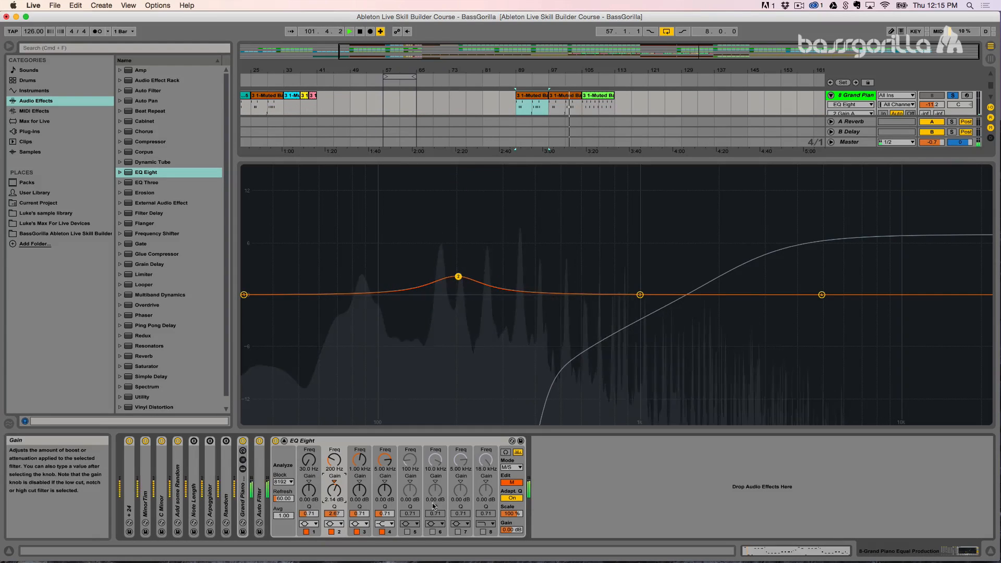
{"action": "left_click", "coordinate": [504, 500]}
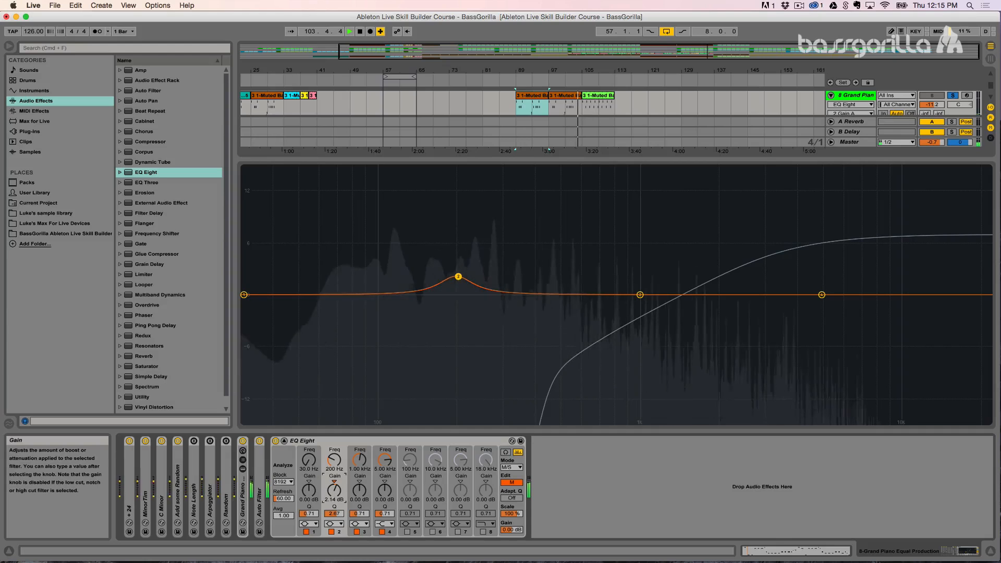
{"action": "mouse_move", "coordinate": [333, 490]}
{"action": "left_mouse_down"}
{"action": "mouse_move", "coordinate": [333, 466]}
{"action": "mouse_move", "coordinate": [334, 524]}
{"action": "mouse_move", "coordinate": [334, 443]}
{"action": "mouse_move", "coordinate": [334, 525]}
{"action": "mouse_move", "coordinate": [333, 443]}
{"action": "mouse_move", "coordinate": [334, 526]}
{"action": "mouse_move", "coordinate": [334, 484]}
{"action": "left_mouse_up"}
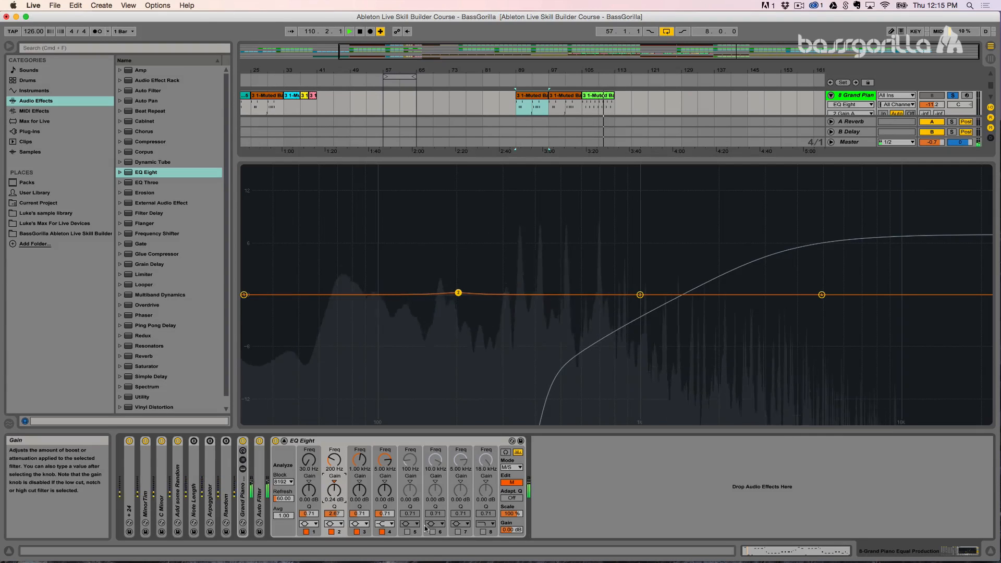
{"action": "key", "text": "space"}
{"action": "left_click", "coordinate": [503, 499]}
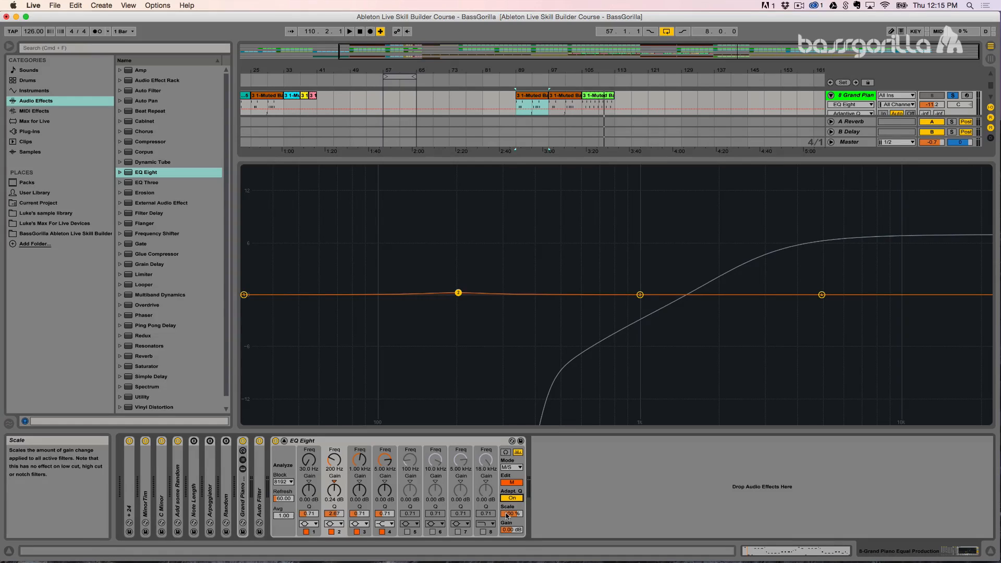
Reduce EQ Eight's Scale to 44 % while viewing the side curve, and return to editing the mid channel
{"action": "left_click", "coordinate": [512, 482]}
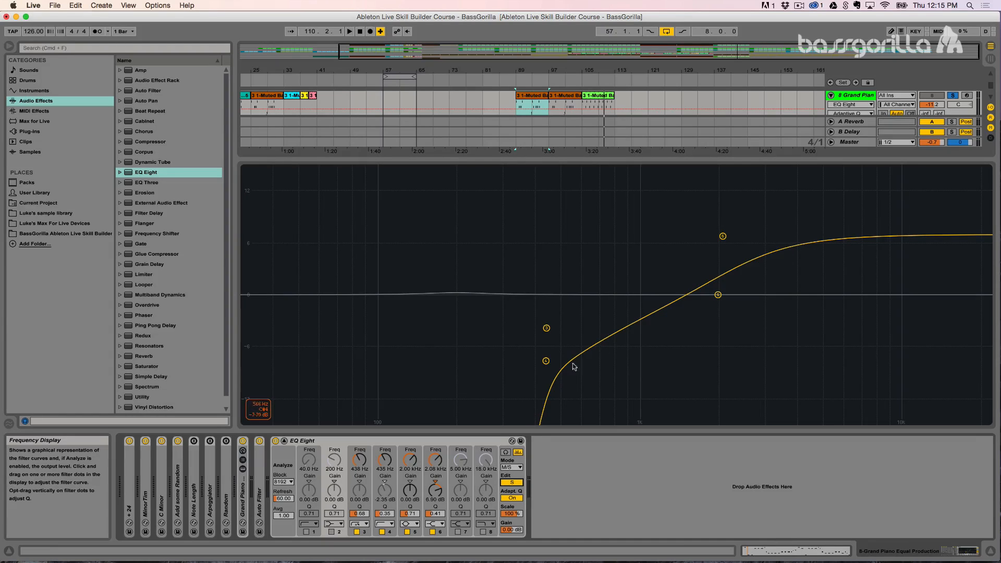
{"action": "left_click_drag", "start_coordinate": [512, 513], "coordinate": [512, 549]}
{"action": "left_click", "coordinate": [512, 482]}
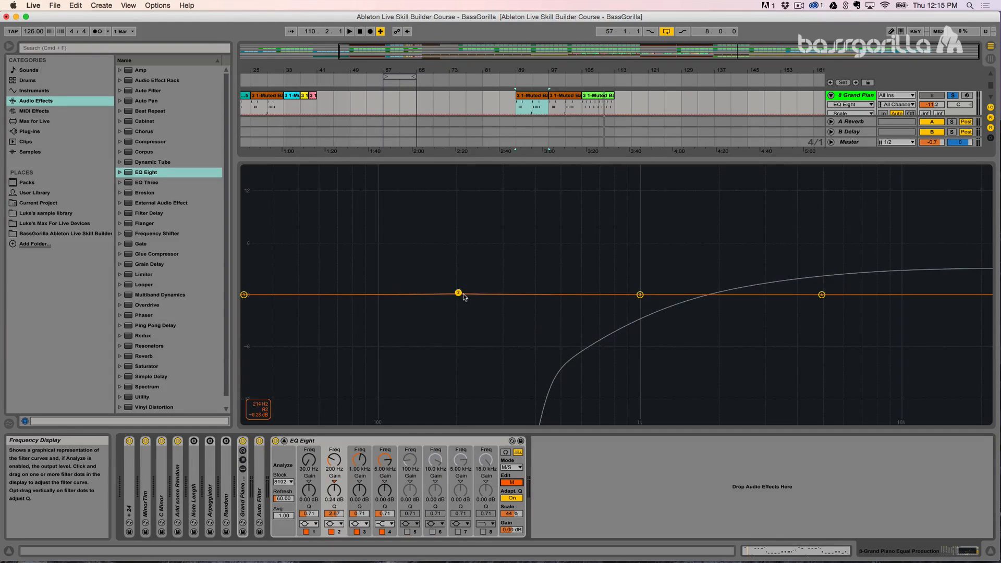
Boost the mid channel's filter 2 to 9.15 dB at 203 Hz and raise Scale to 134 %
{"action": "left_click_drag", "start_coordinate": [458, 293], "coordinate": [460, 217]}
{"action": "mouse_move", "coordinate": [511, 513]}
{"action": "left_mouse_down"}
{"action": "mouse_move", "coordinate": [512, 496]}
{"action": "mouse_move", "coordinate": [512, 527]}
{"action": "mouse_move", "coordinate": [512, 500]}
{"action": "left_mouse_up"}
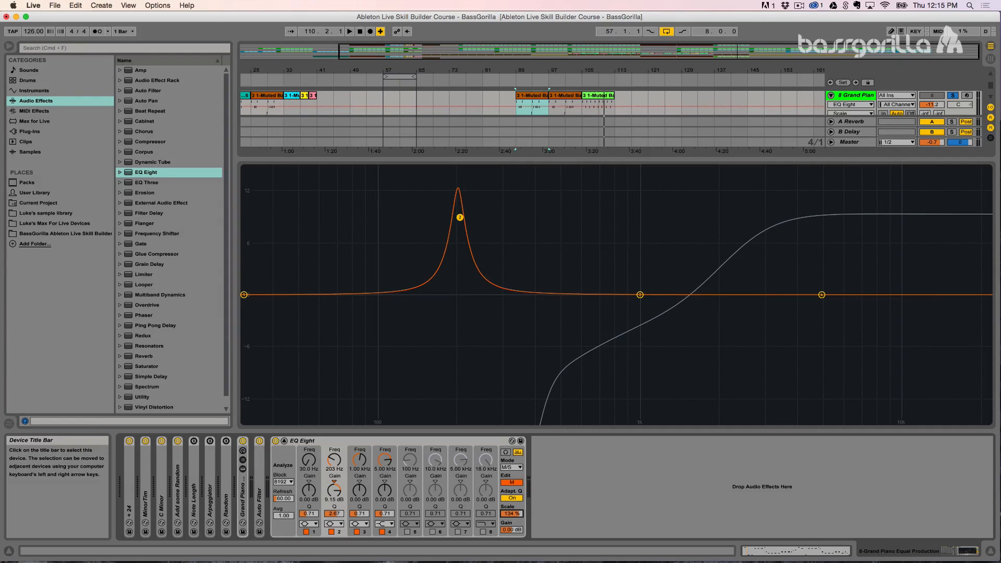
Set EQ Eight's global output gain to 3.56 dB and collapse the expanded frequency display
{"action": "left_click", "coordinate": [511, 529]}
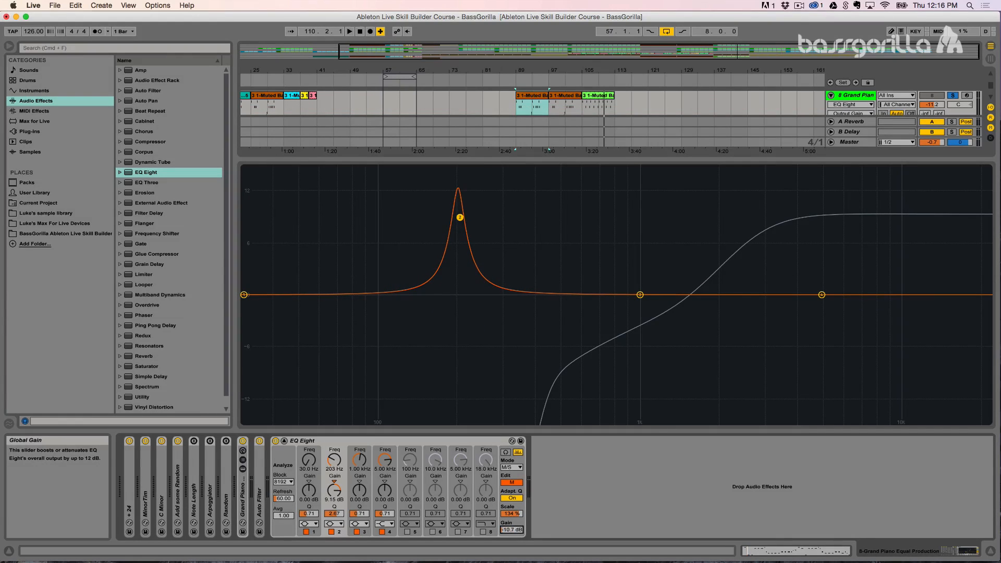
{"action": "left_click_drag", "start_coordinate": [511, 530], "coordinate": [511, 516]}
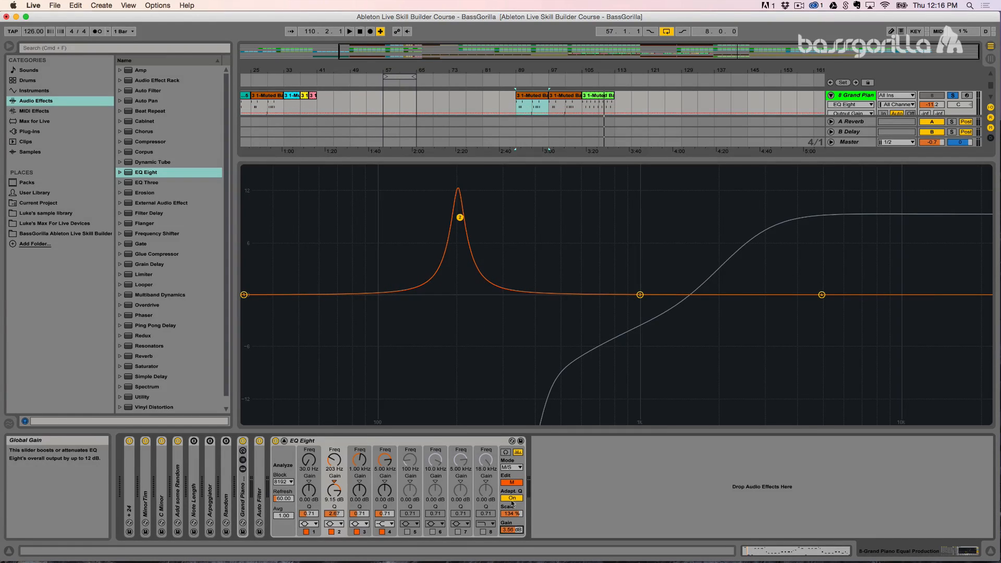
{"action": "left_click", "coordinate": [285, 441]}
{"action": "left_click", "coordinate": [555, 490]}
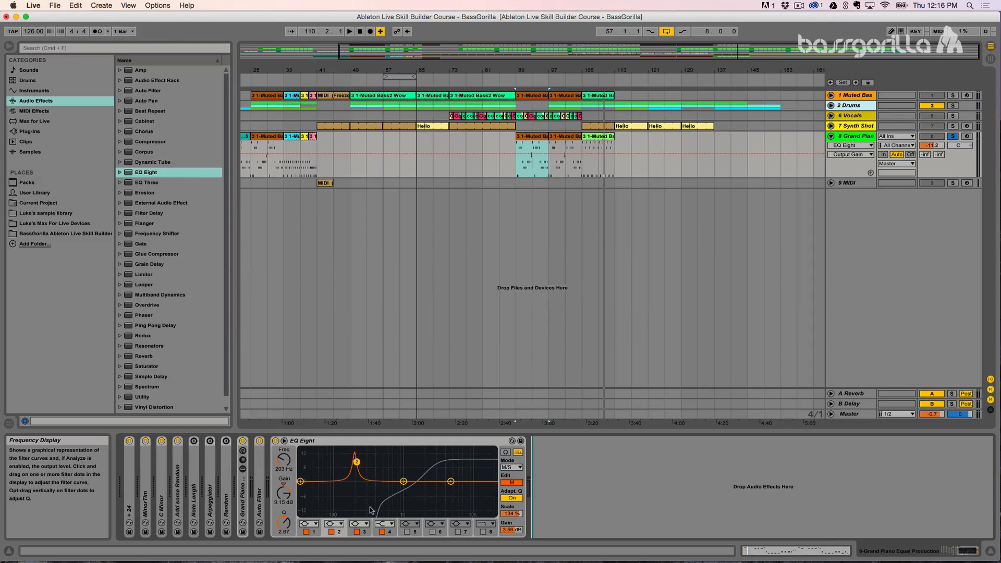
Turn off the mid channel's filter 2 and select the Scale setting
{"action": "left_click", "coordinate": [331, 531]}
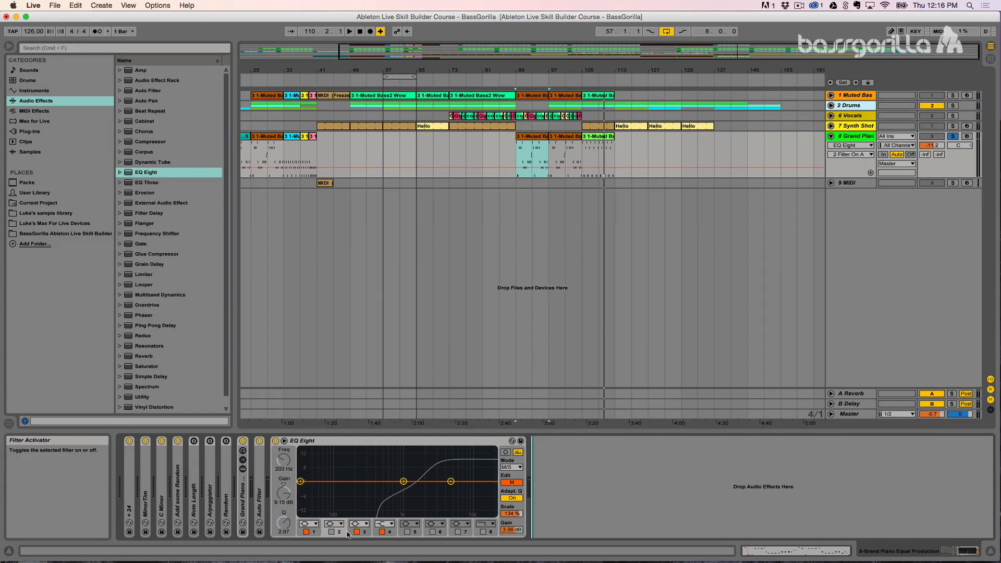
{"action": "left_click", "coordinate": [511, 513]}
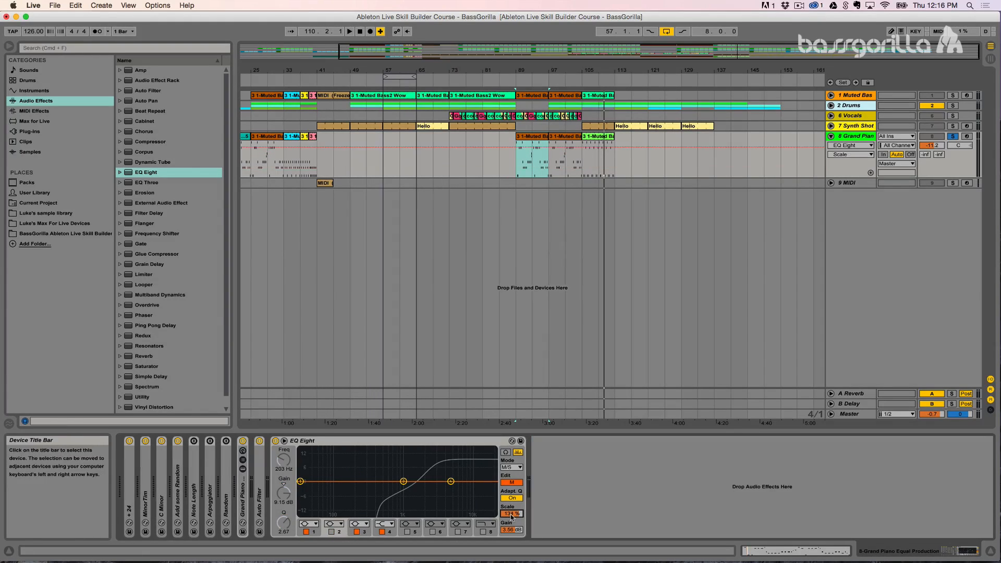